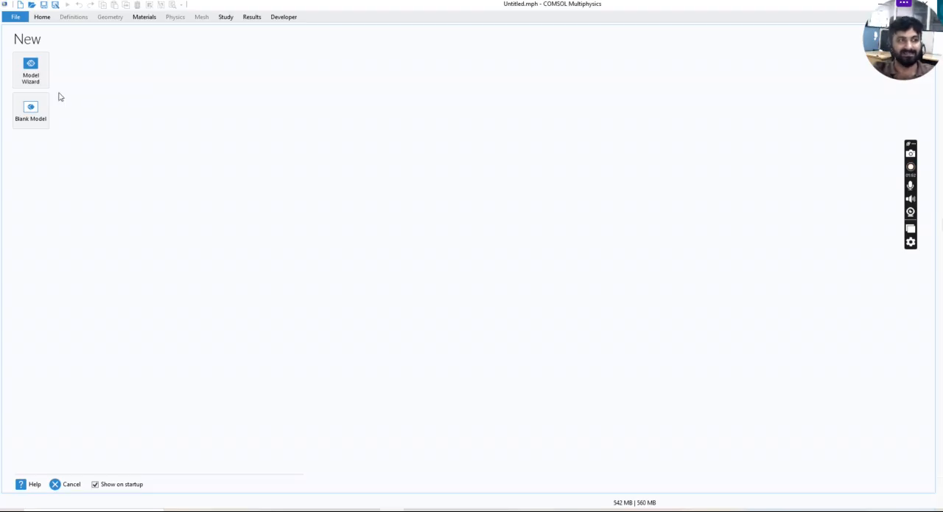
Start a new model with the Model Wizard and choose the 2D space dimension
left_click(41, 78)
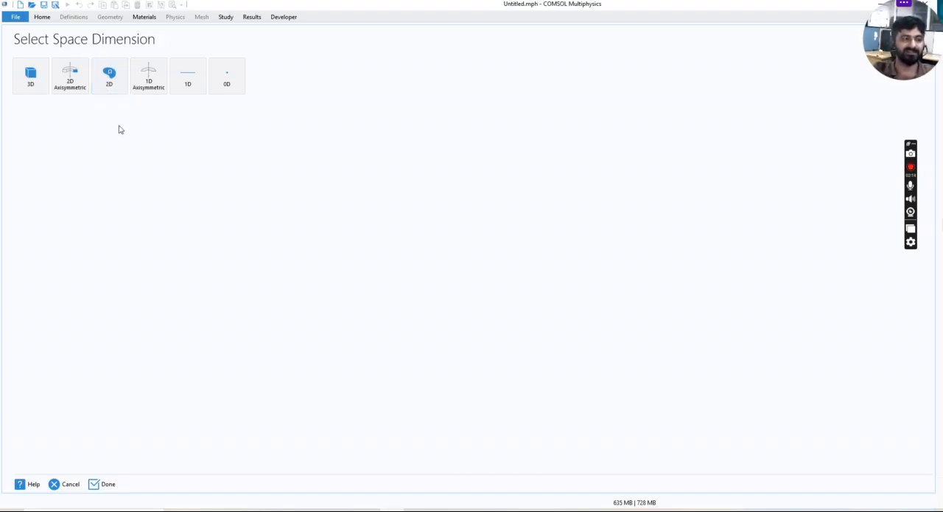
left_click(102, 90)
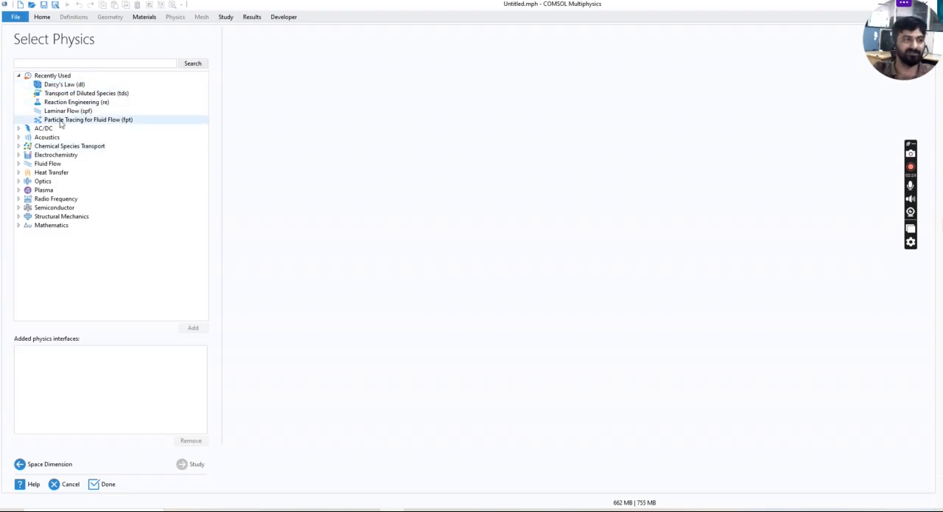
Examine the available physics interfaces under Recently Used, AC/DC, Acoustics, Chemical Species Transport and Electrochemistry
left_click(18, 75)
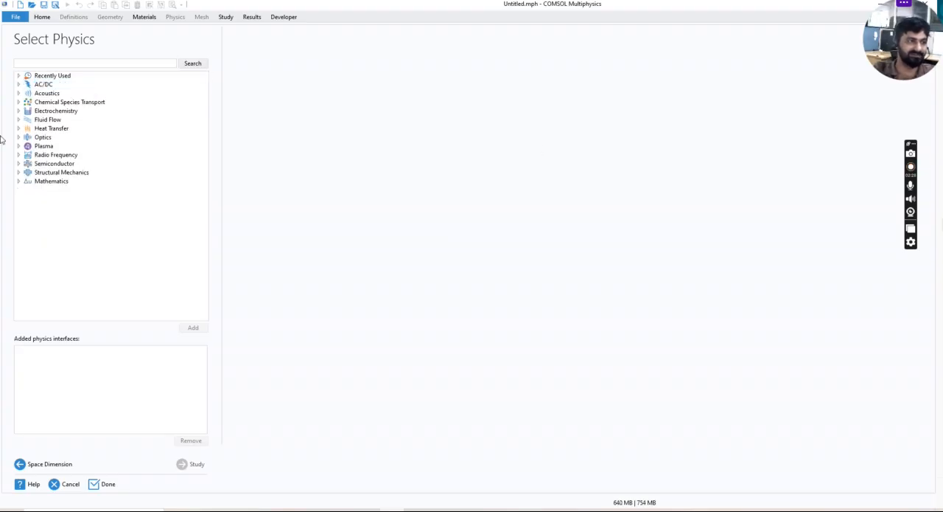
left_click(19, 76)
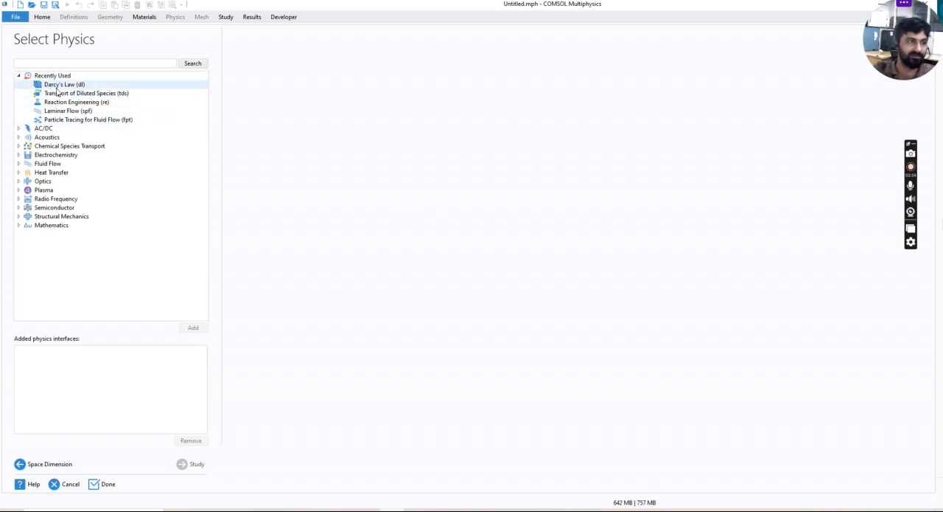
left_click(18, 75)
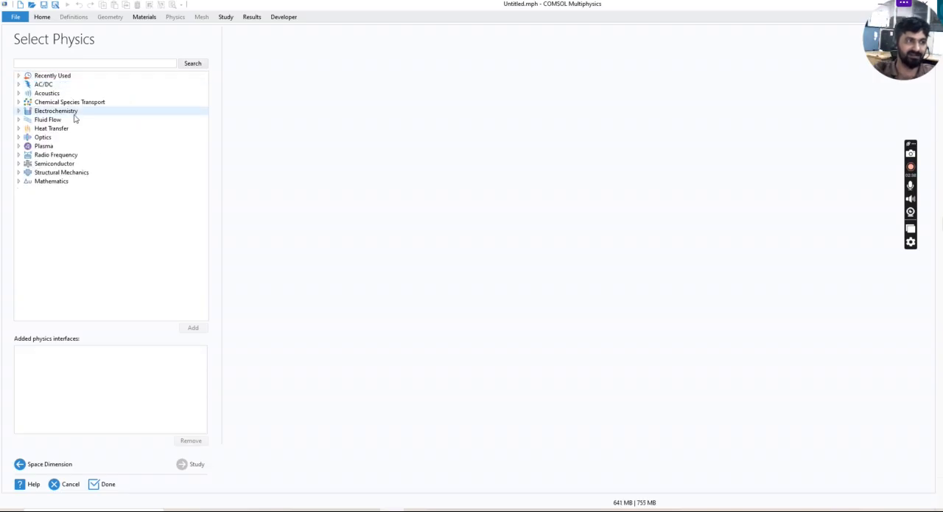
left_click(18, 84)
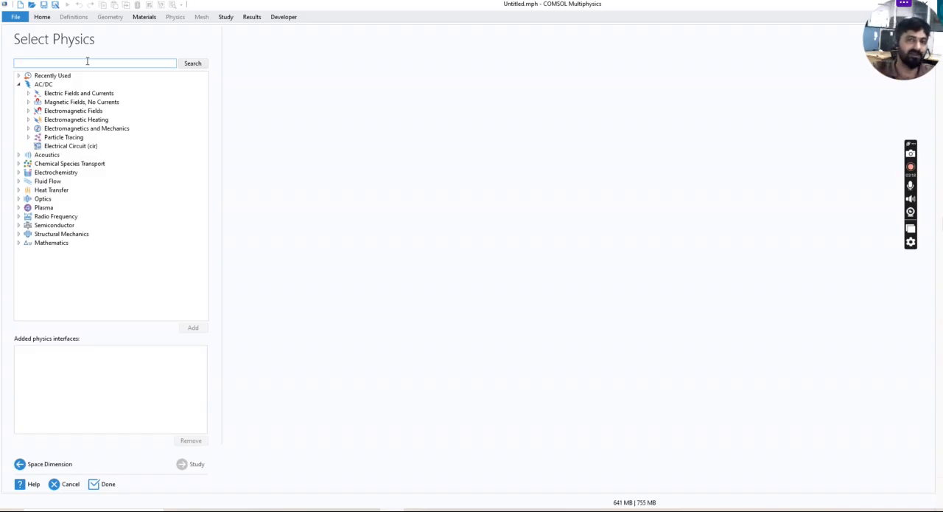
left_click(18, 84)
left_click(18, 93)
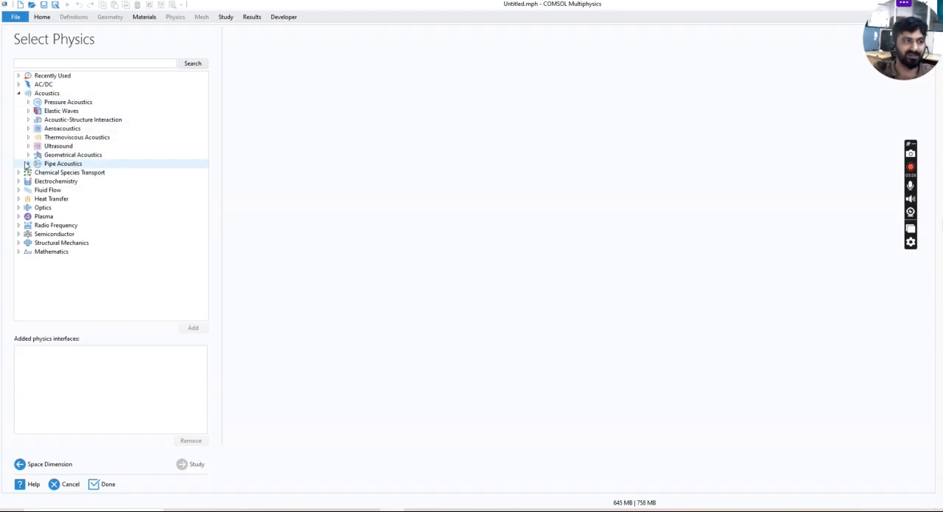
left_click(18, 93)
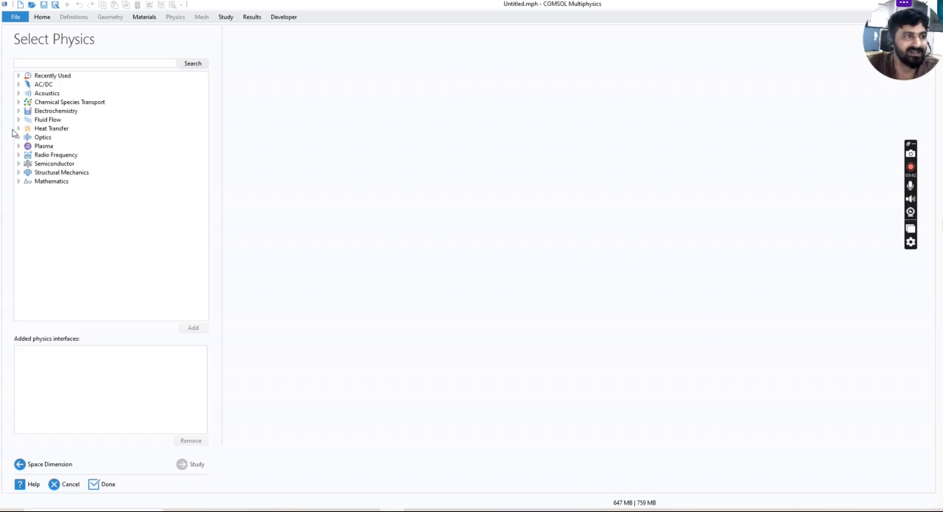
left_click(17, 102)
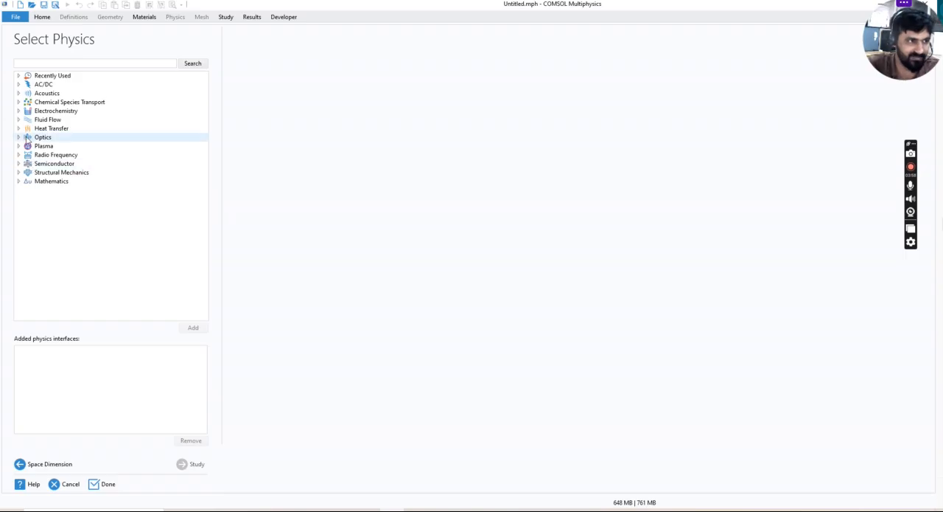
left_click(19, 111)
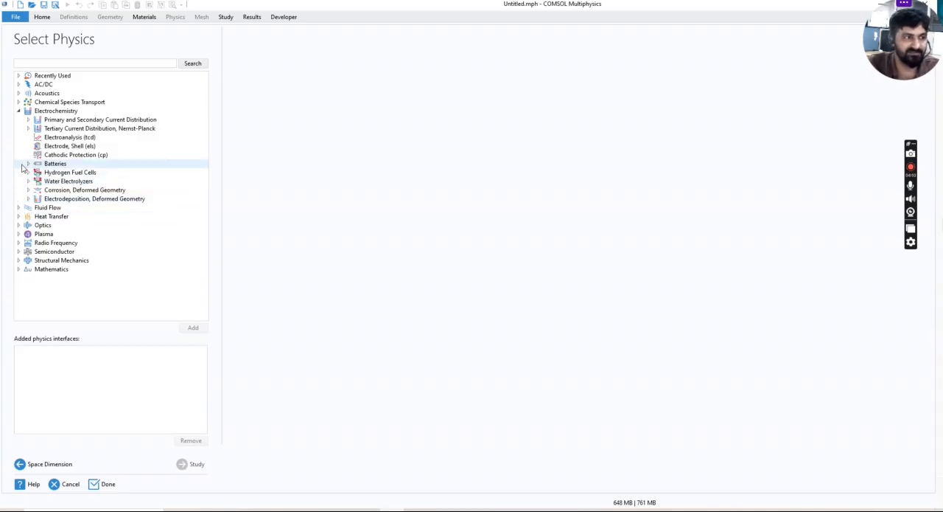
left_click(19, 111)
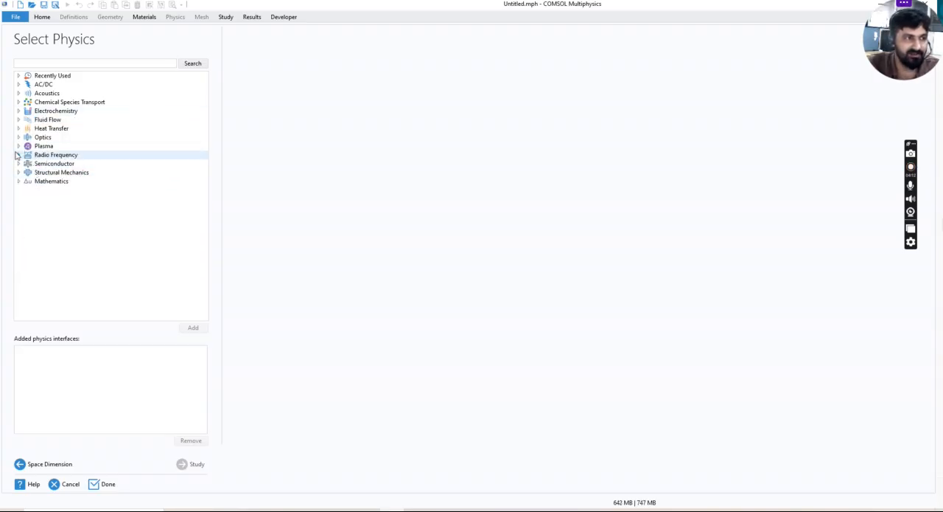
Examine the Fluid Flow physics interfaces, including the Single-Phase Flow and Porous Media and Subsurface Flow groups
left_click(19, 119)
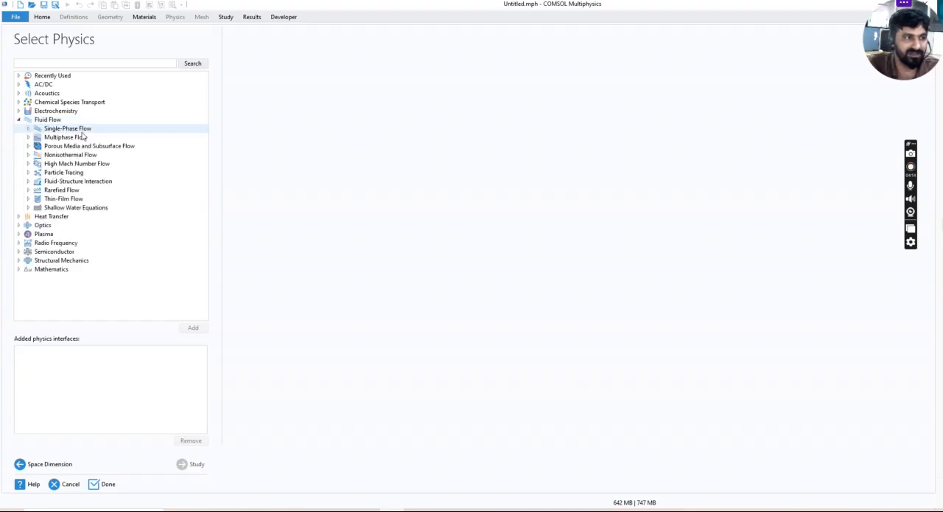
left_click(28, 128)
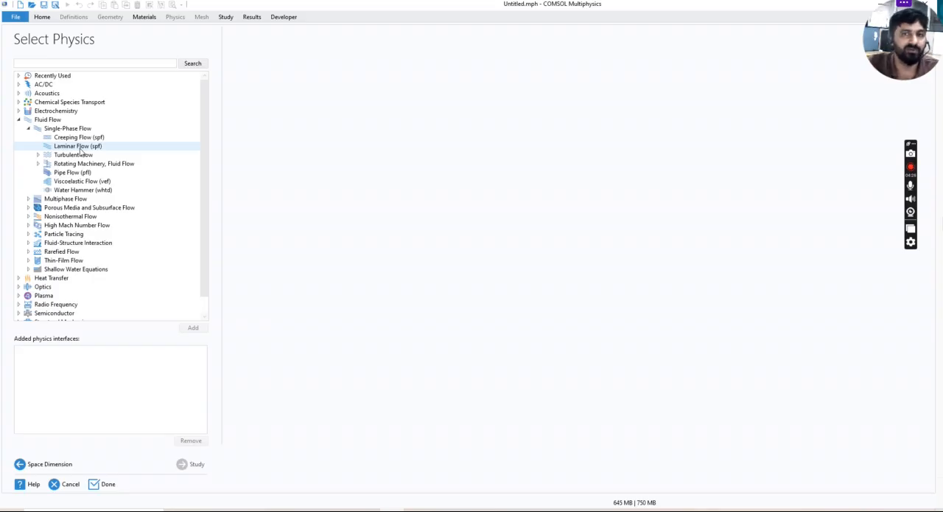
left_click(18, 120)
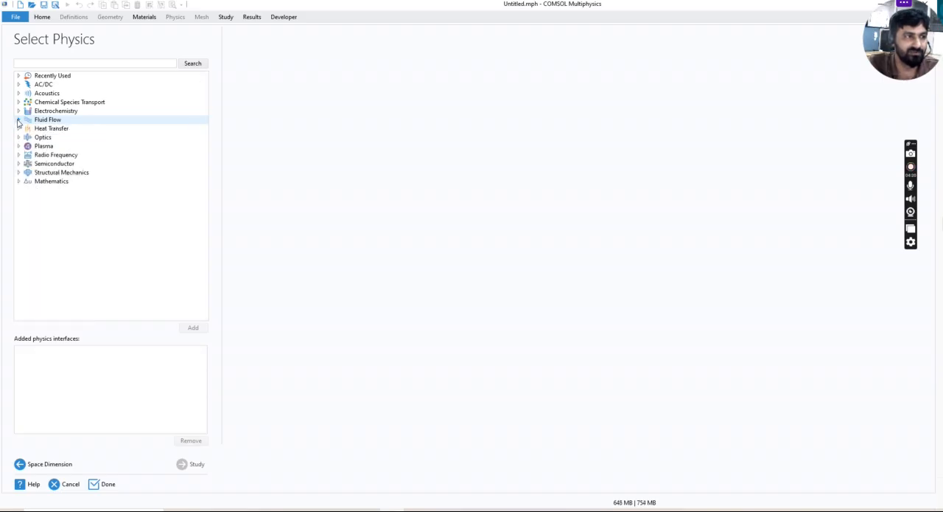
left_click(18, 120)
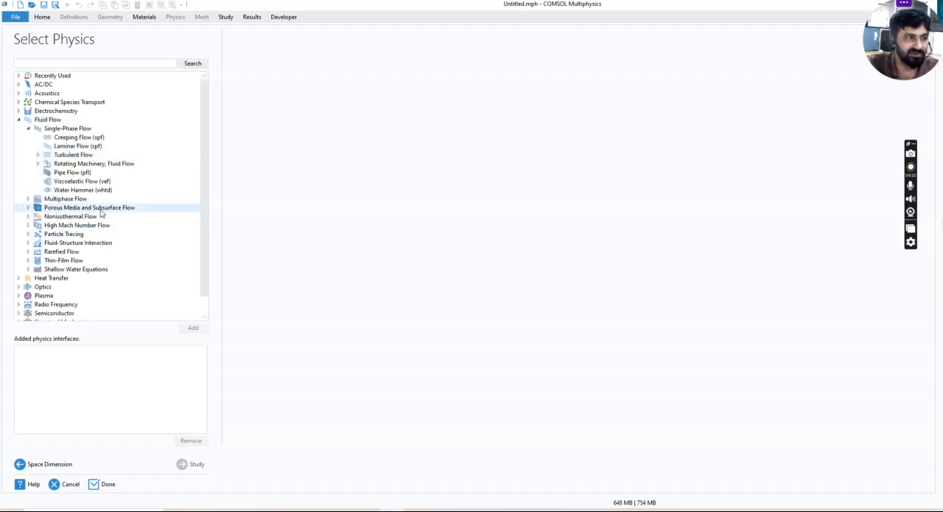
left_click(28, 209)
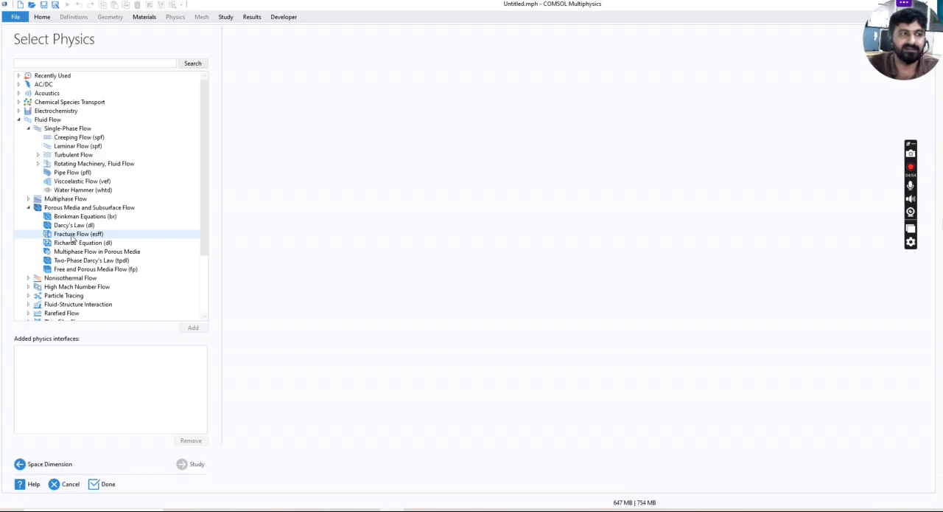
left_click(28, 209)
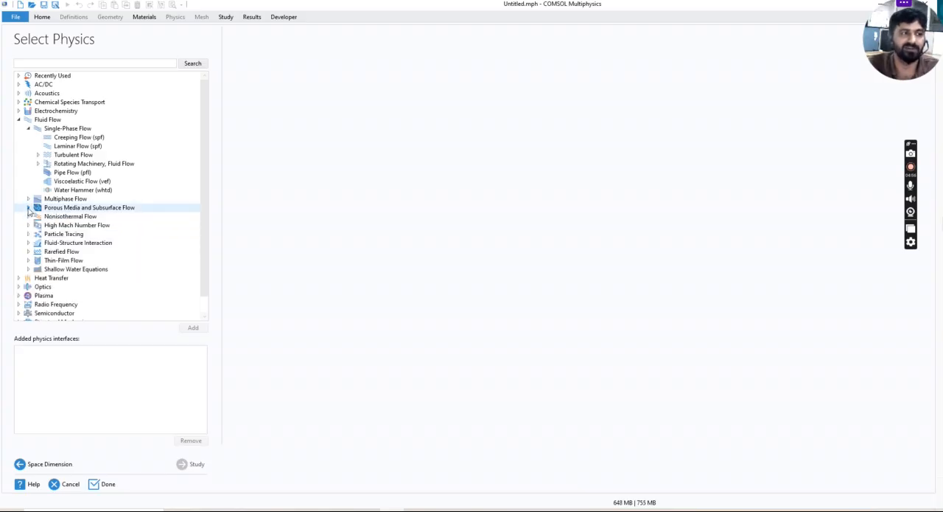
left_click(28, 129)
left_click(19, 119)
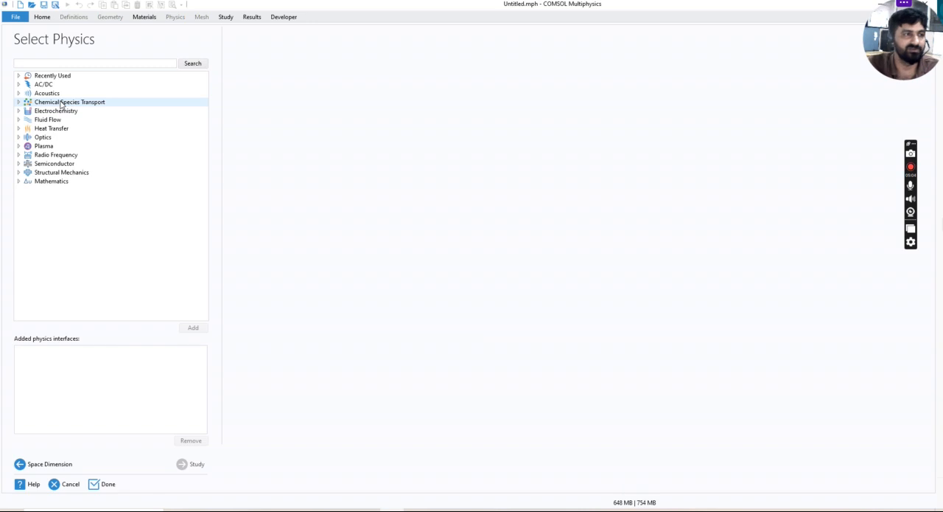
Add two Transport of Diluted Species interfaces from the Chemical Species Transport group to the model
left_click(18, 103)
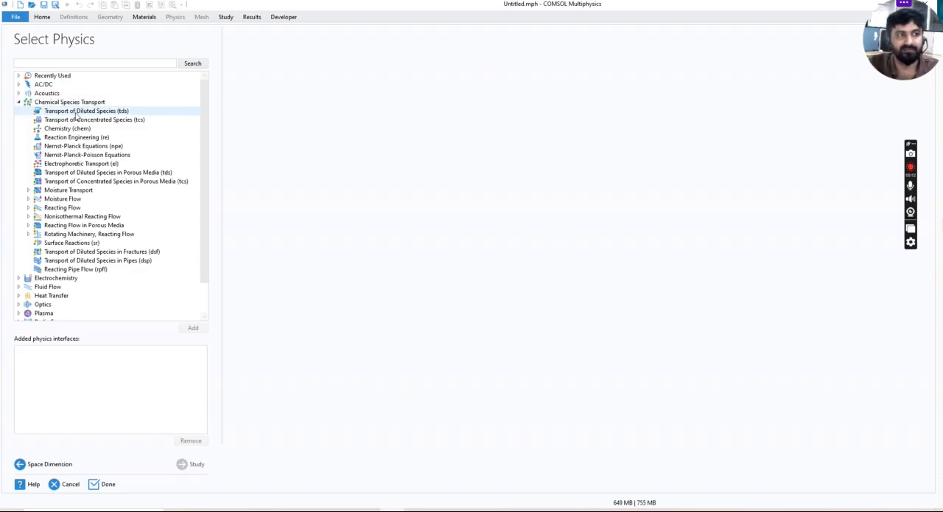
left_click(76, 113)
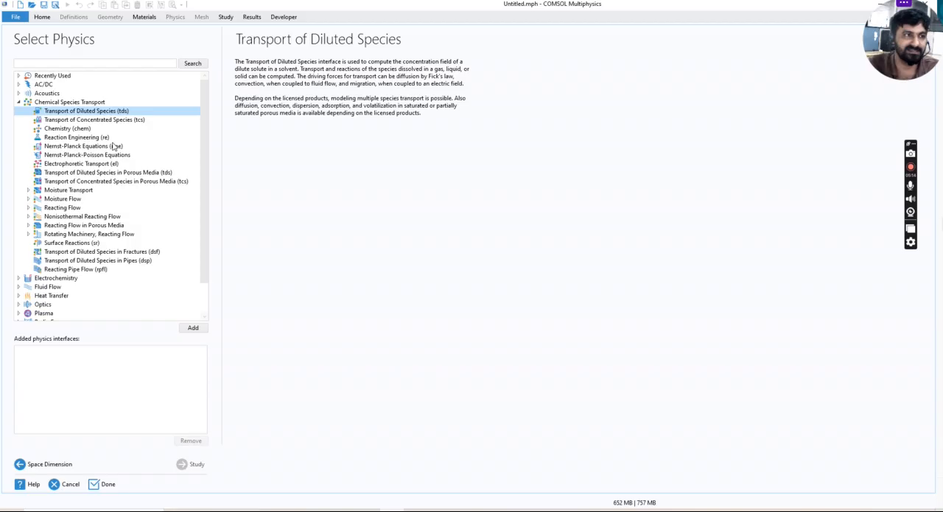
double_click(105, 117)
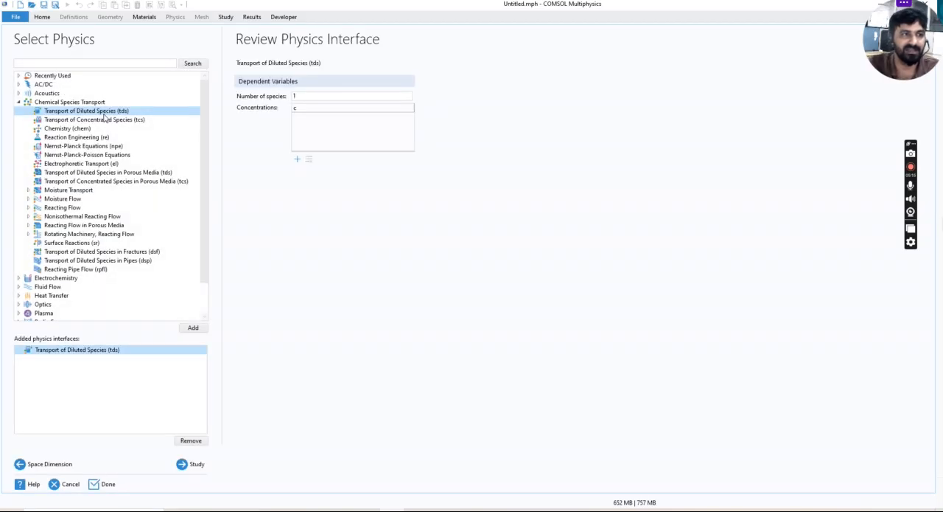
left_click(194, 329)
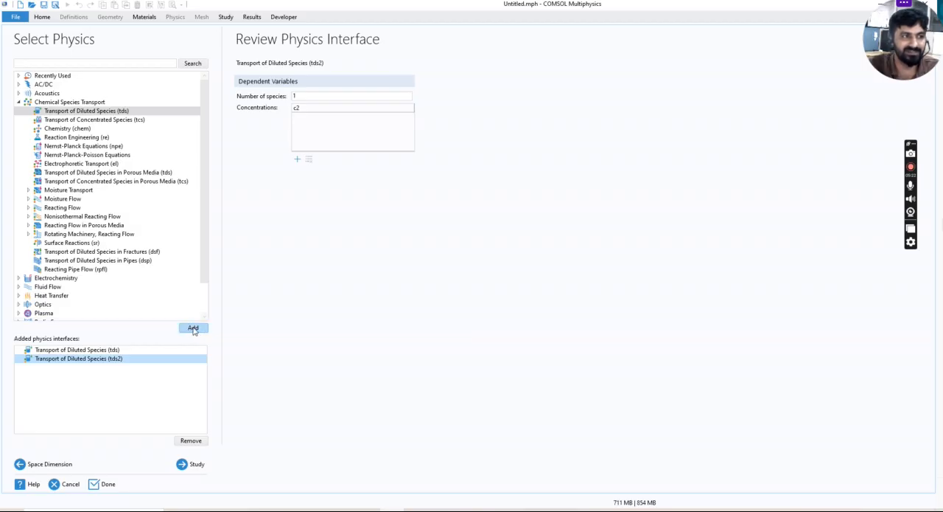
Choose a Time Dependent study for the added physics and finish the model setup
left_click(191, 464)
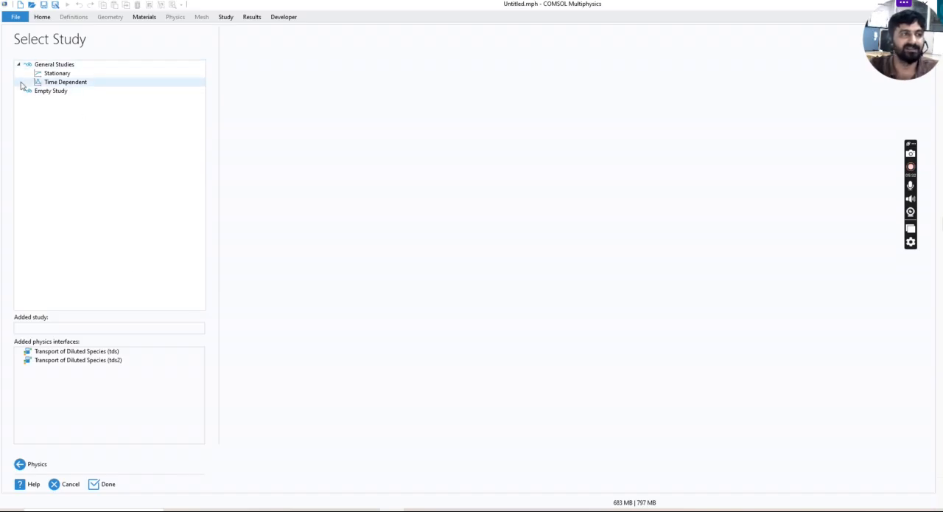
left_click(73, 86)
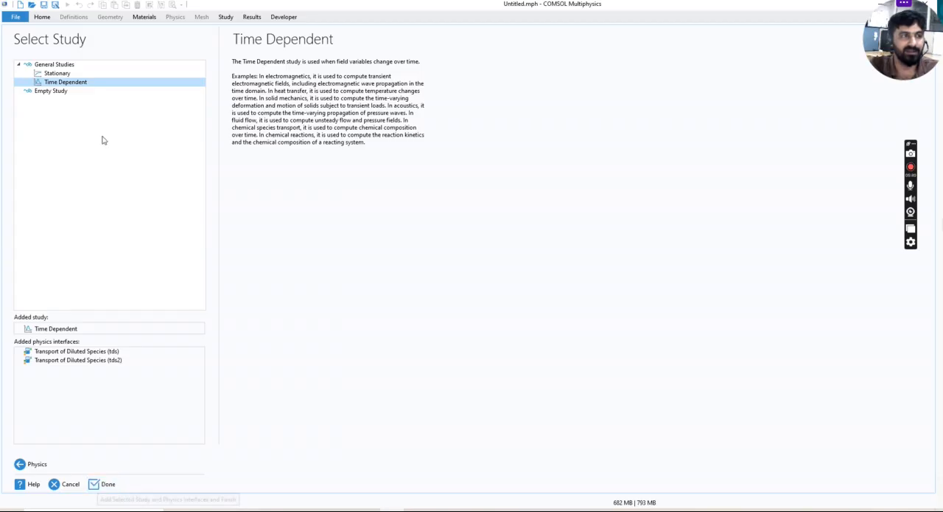
left_click(102, 486)
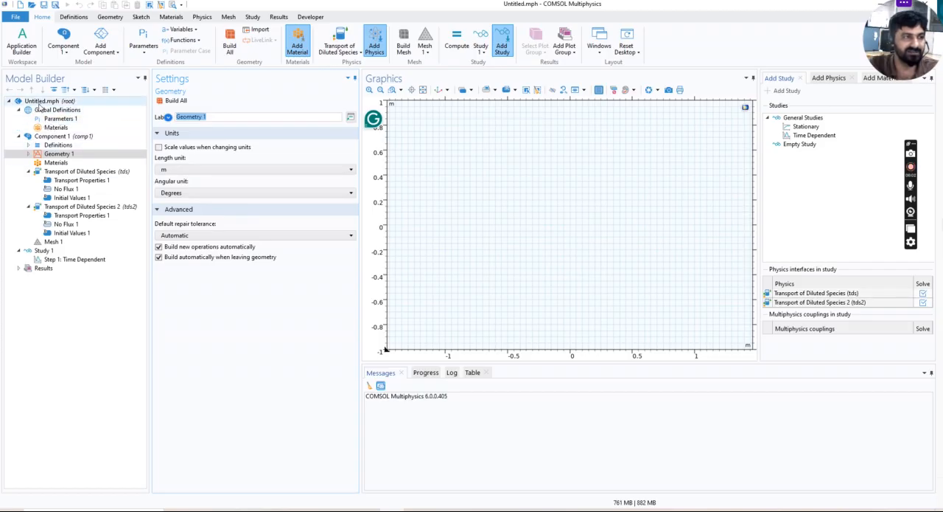
Add a parameter named T to the global Parameters 1 table
left_click(76, 121)
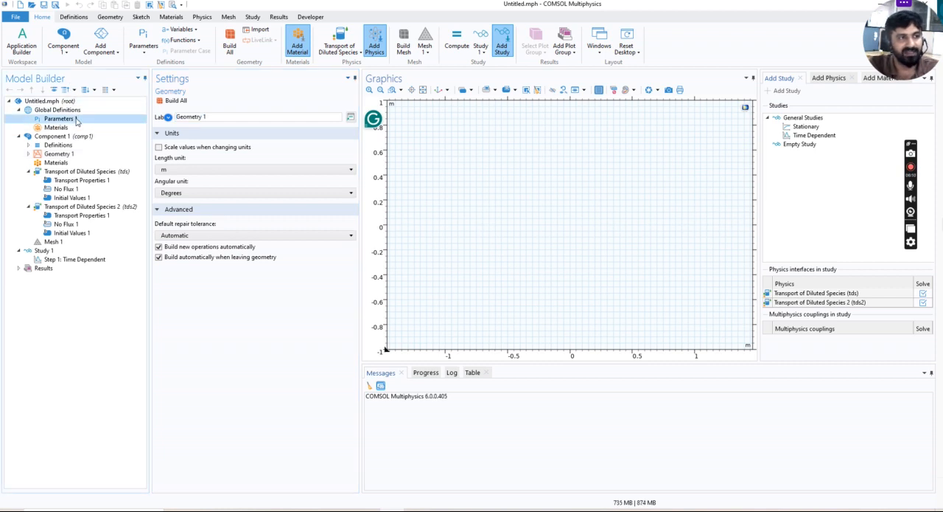
left_click(183, 151)
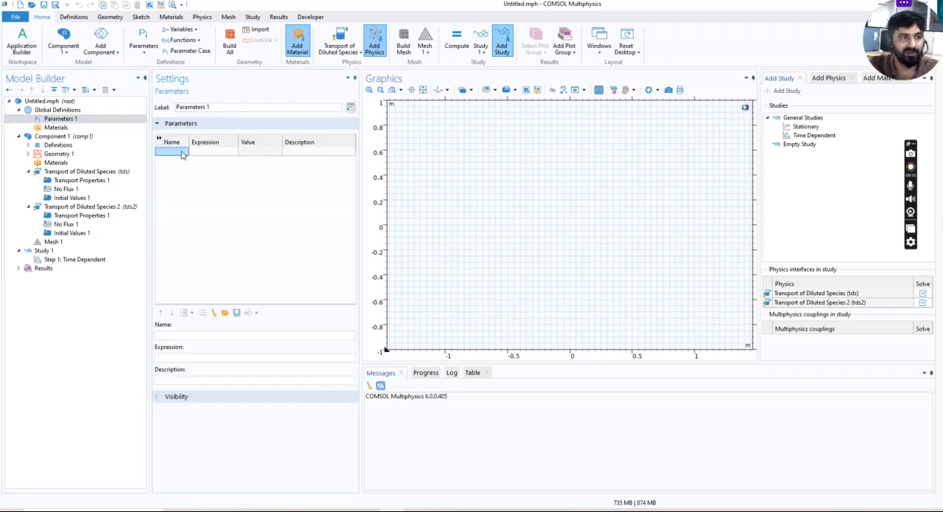
left_click(198, 152)
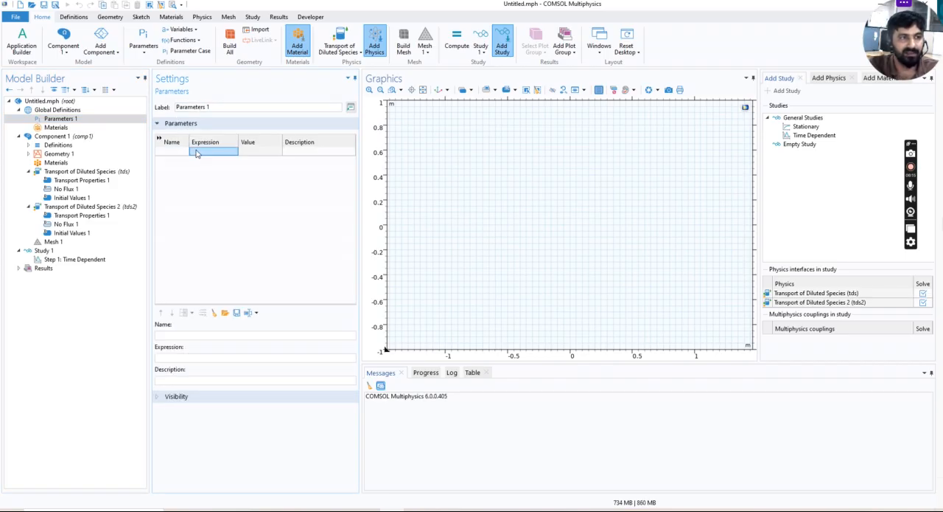
left_click(258, 152)
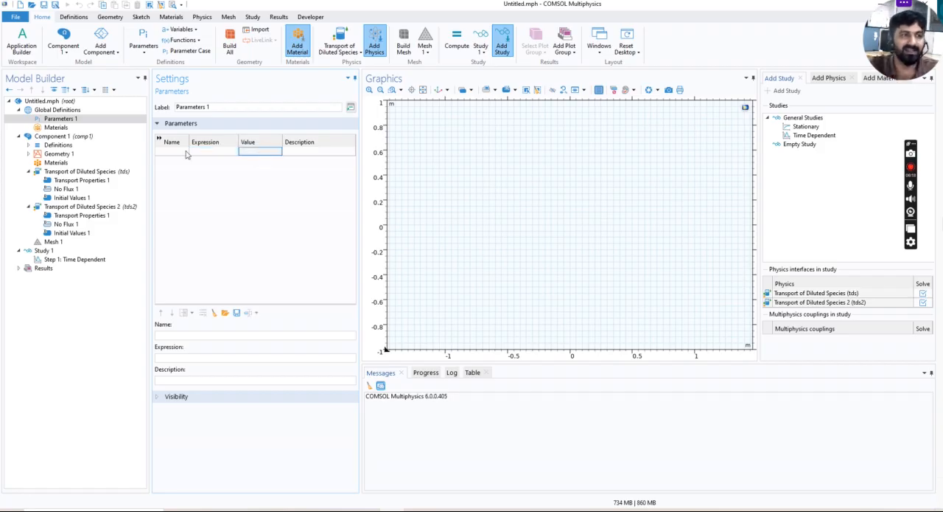
left_click(206, 151)
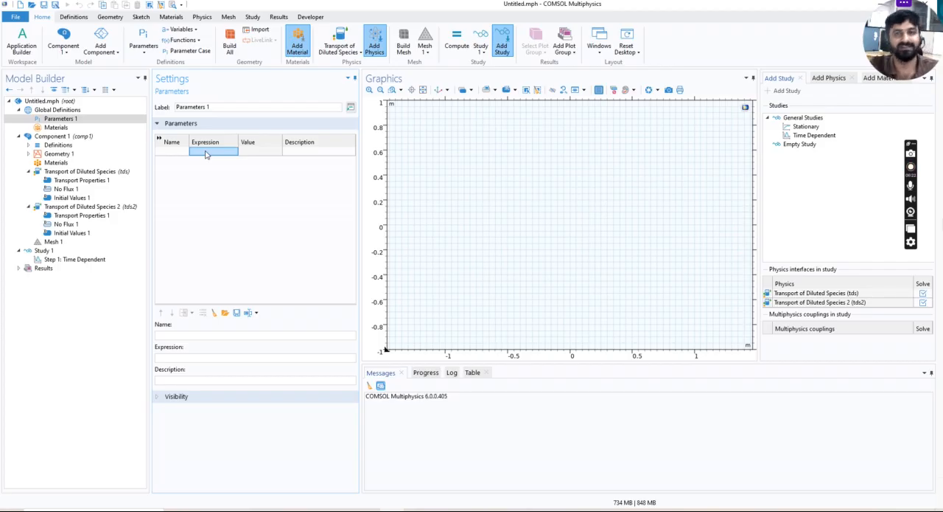
left_click(175, 153)
type("t")
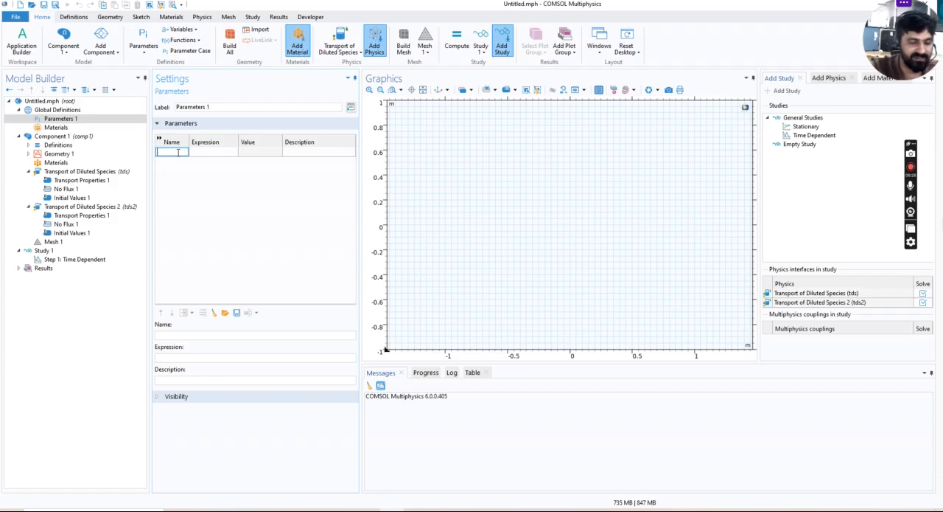
type("T")
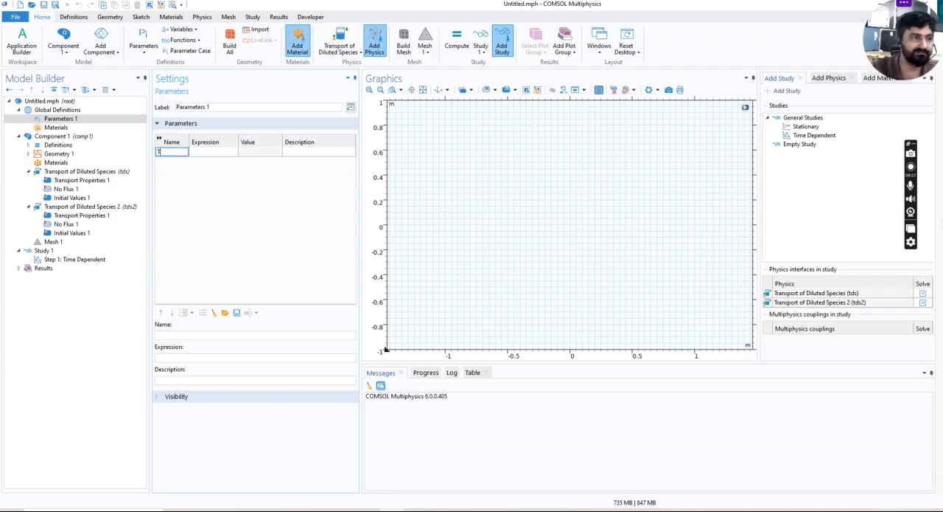
Try to enter "degree centrigate]" as the expression of parameter T
left_click(228, 155)
type("DE")
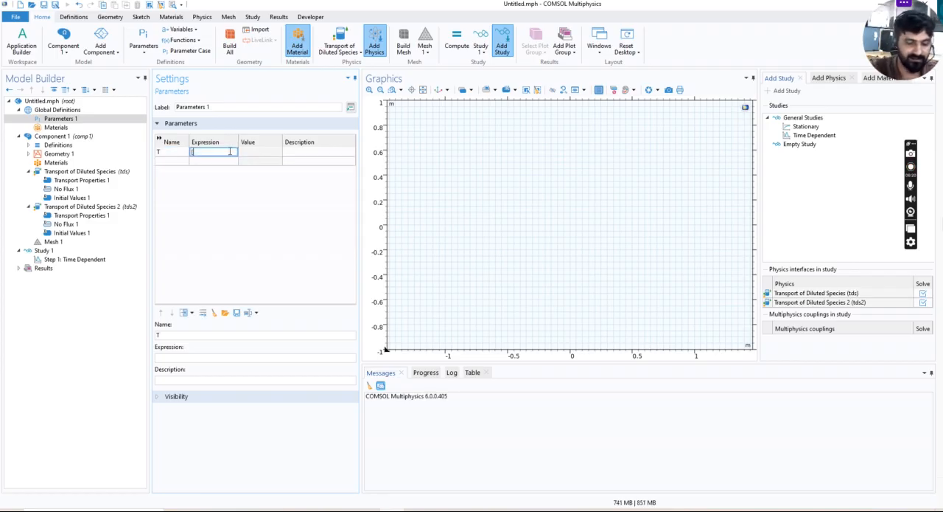
key("BackSpace")
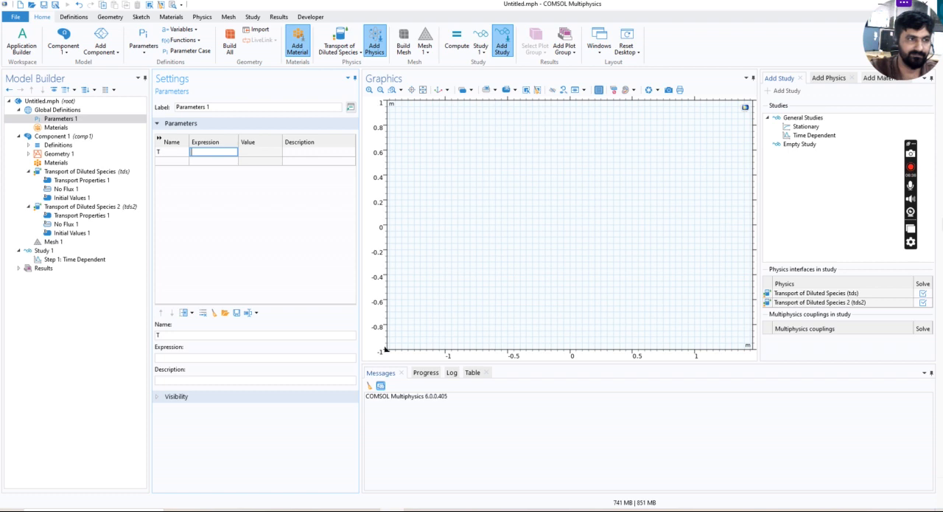
type("ee centri")
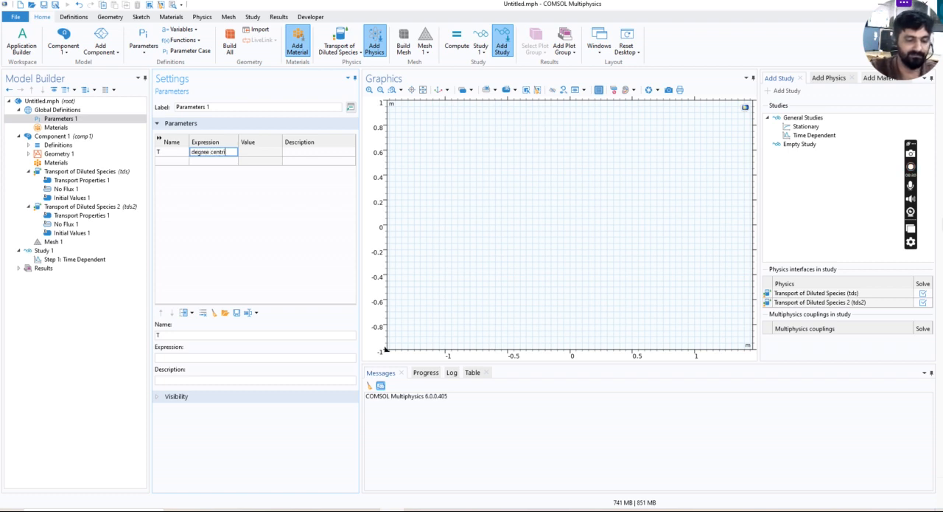
type("gate]")
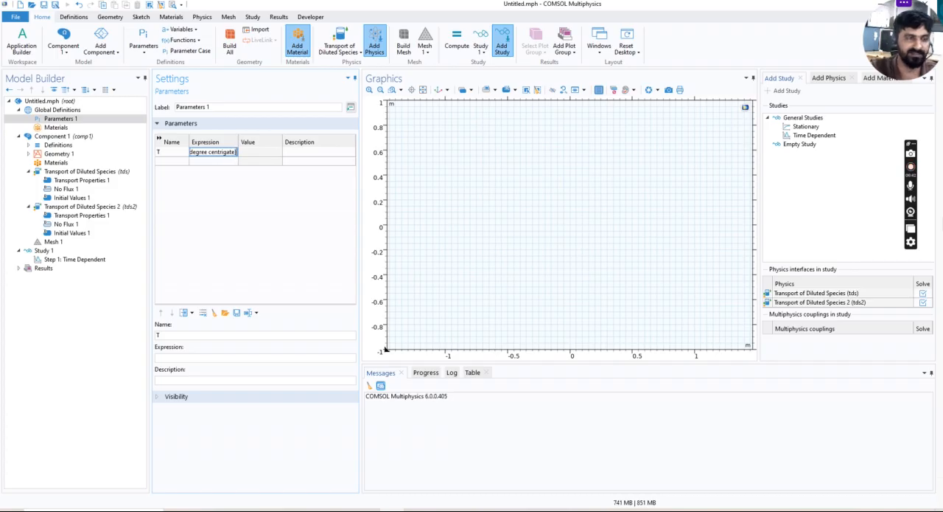
left_click(258, 153)
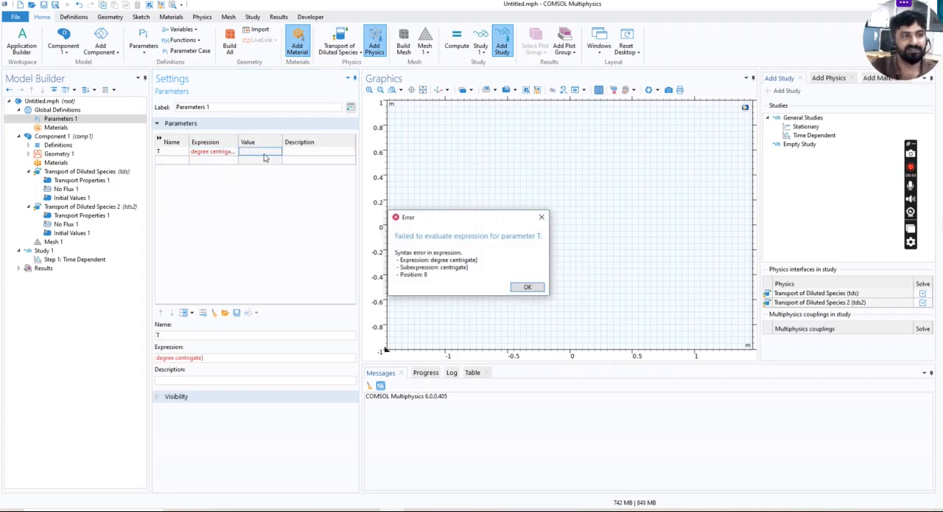
left_click(541, 217)
Clear the invalid expression of parameter T
left_click(230, 152)
left_click(230, 152)
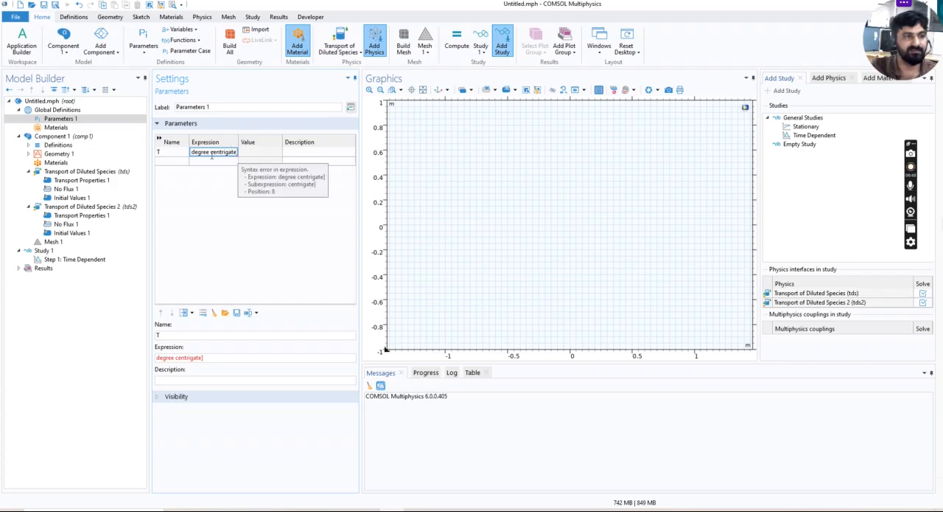
left_click_drag(191, 152, 241, 154)
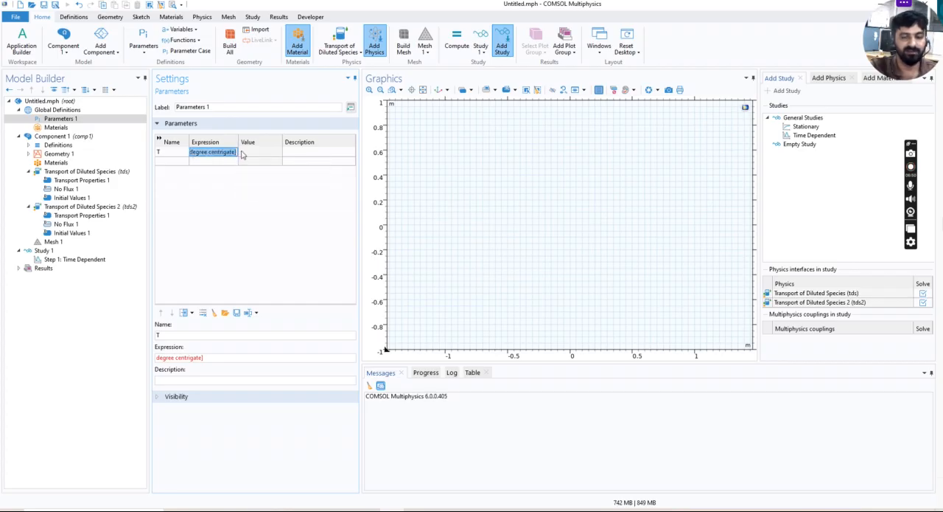
key("BackSpace")
left_click(252, 155)
left_click(308, 154)
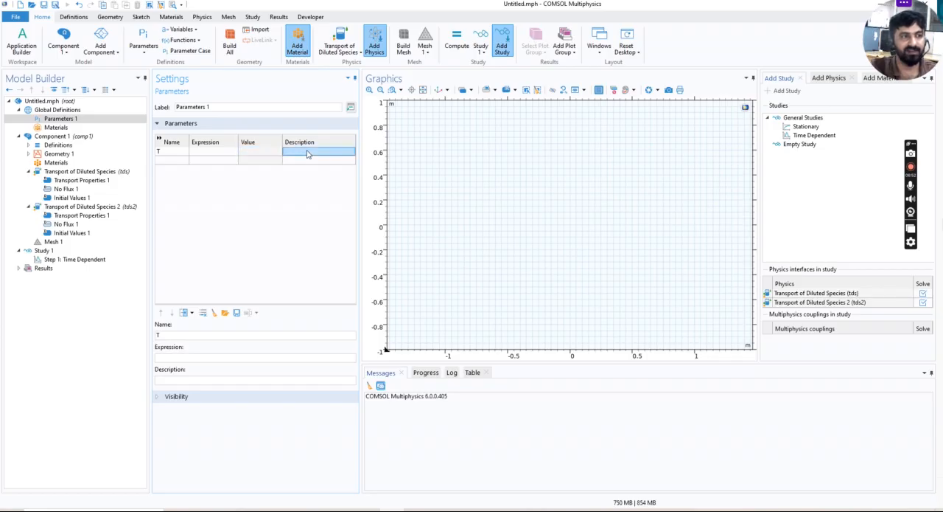
left_click(58, 127)
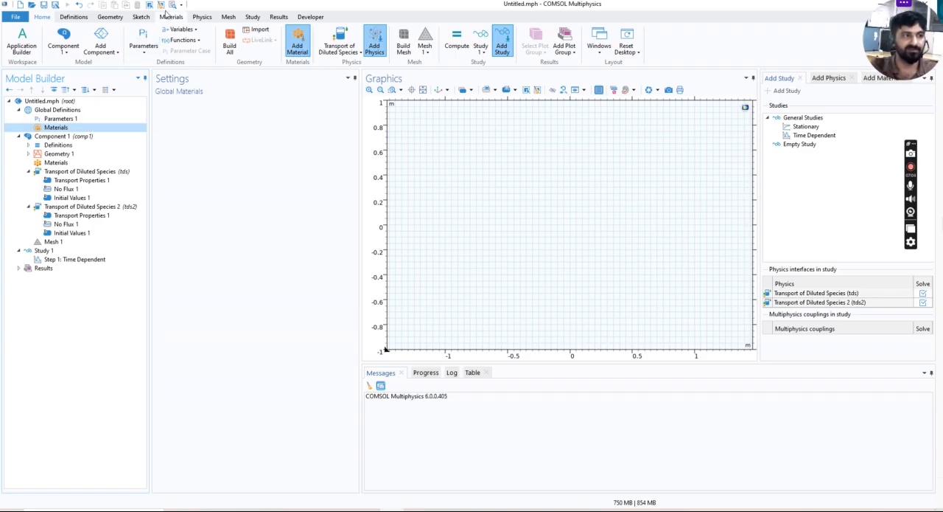
left_click(113, 17)
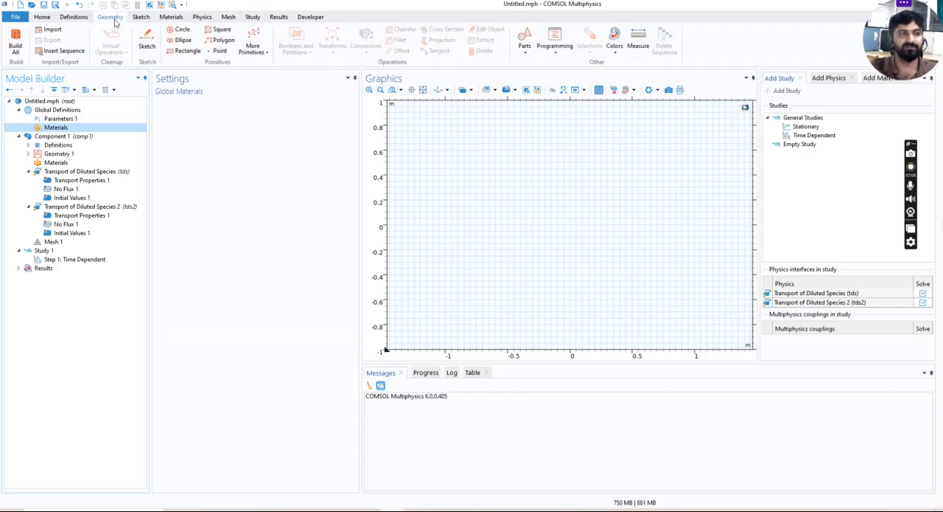
double_click(118, 20)
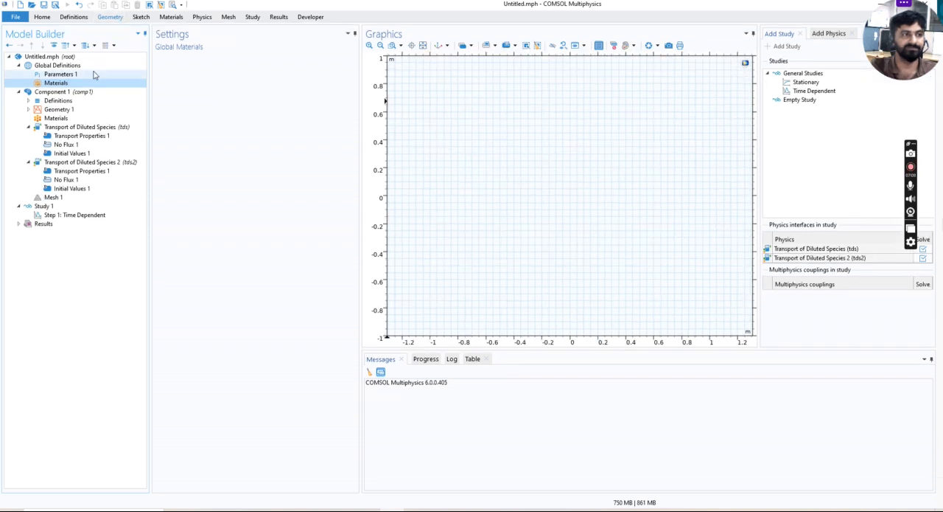
Change the label of the Geometry 1 node under Component 1 to "rectangle"
double_click(66, 111)
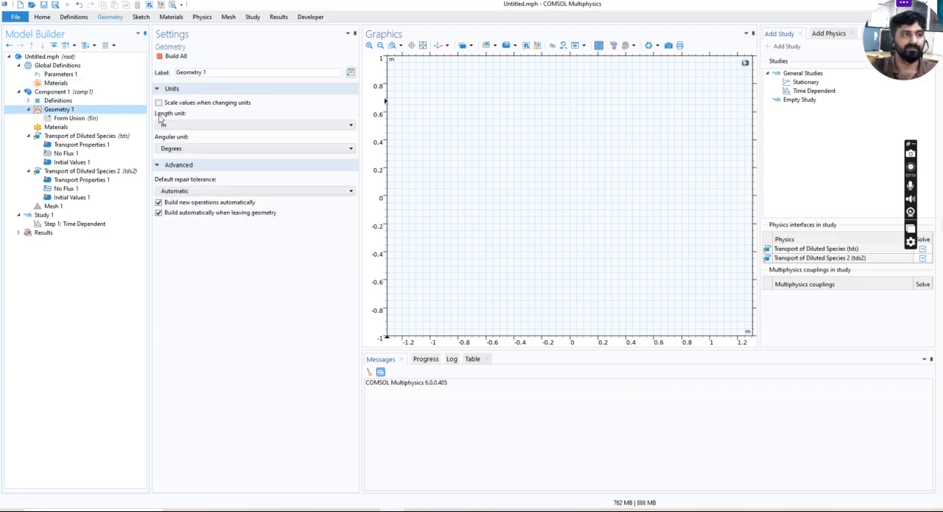
left_click(210, 73)
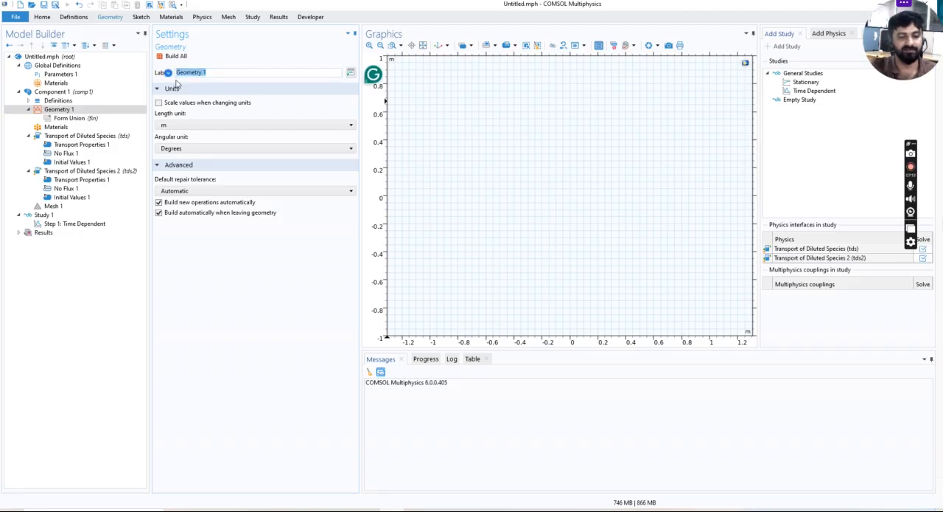
type("rectangle")
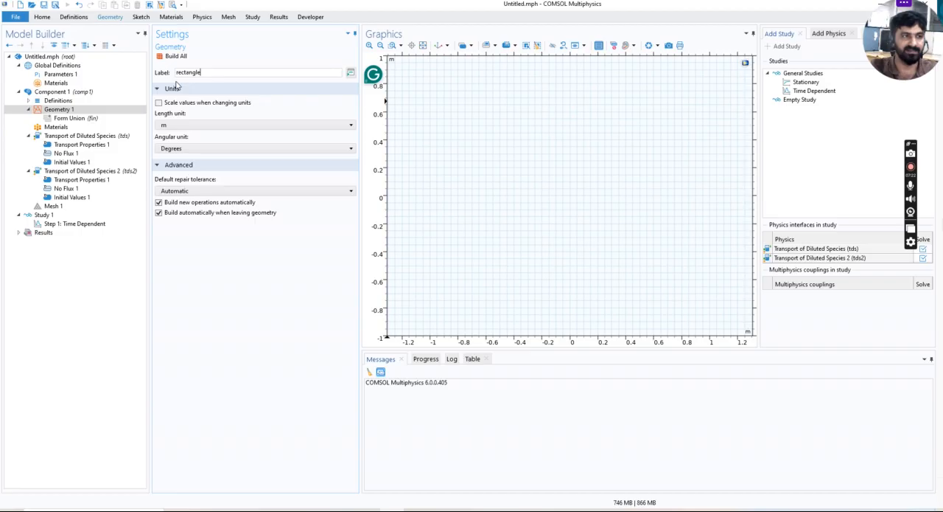
Set the geometry's length unit to µm and build the whole geometry
left_click(175, 126)
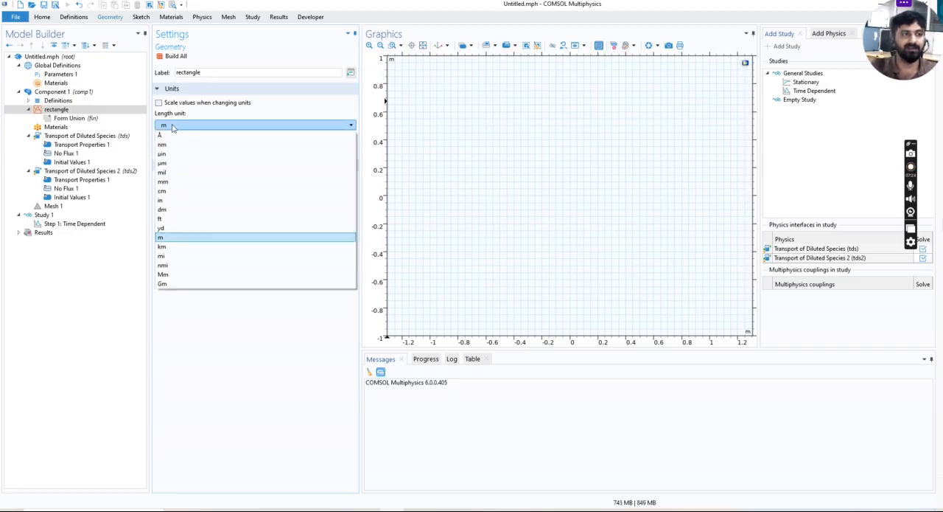
left_click(176, 163)
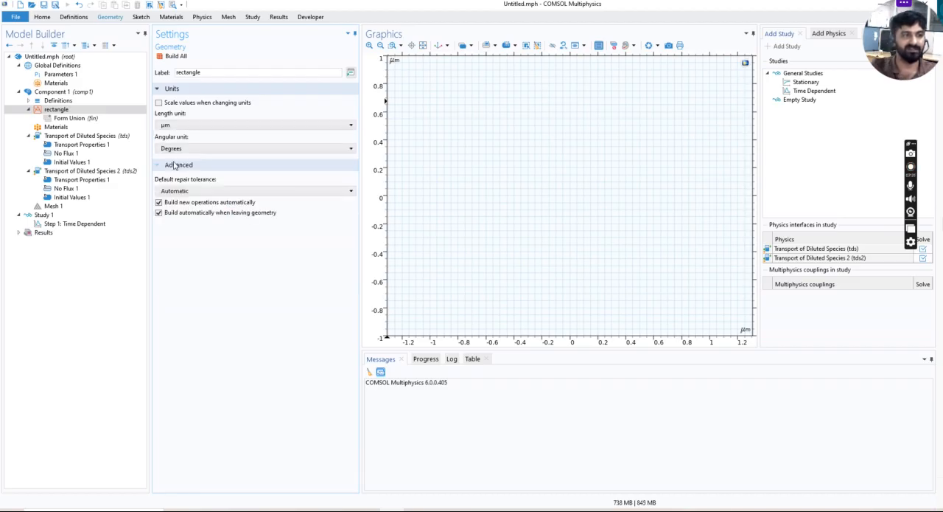
left_click(177, 58)
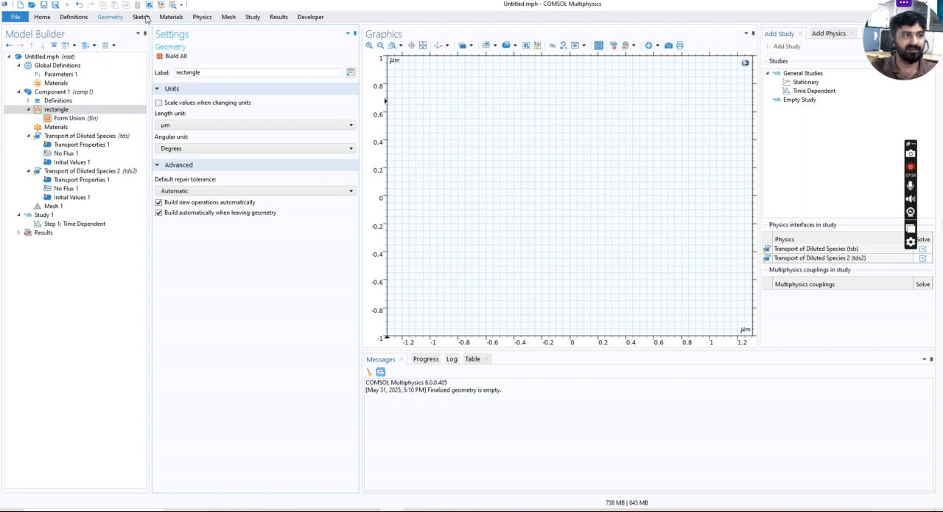
Add a rectangle primitive to the geometry with Solid as its object type
double_click(109, 19)
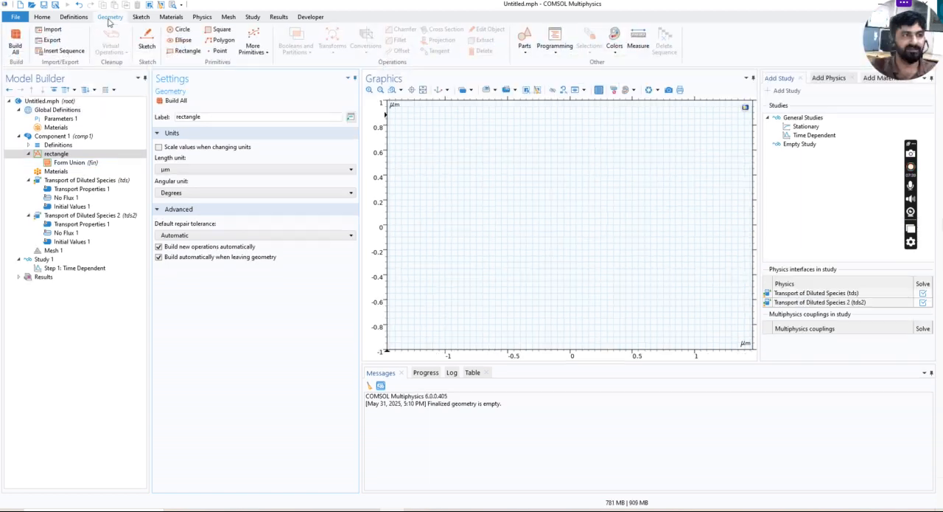
left_click(186, 51)
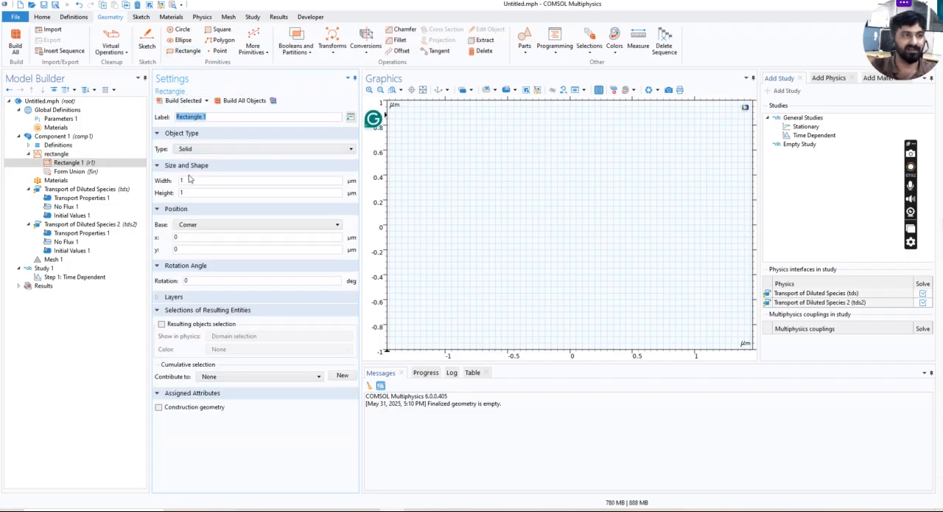
left_click(185, 150)
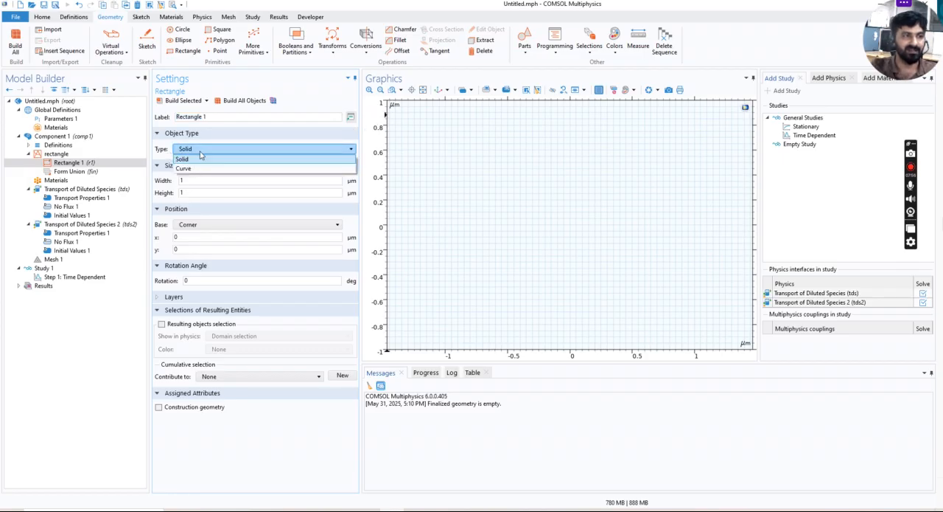
left_click(199, 155)
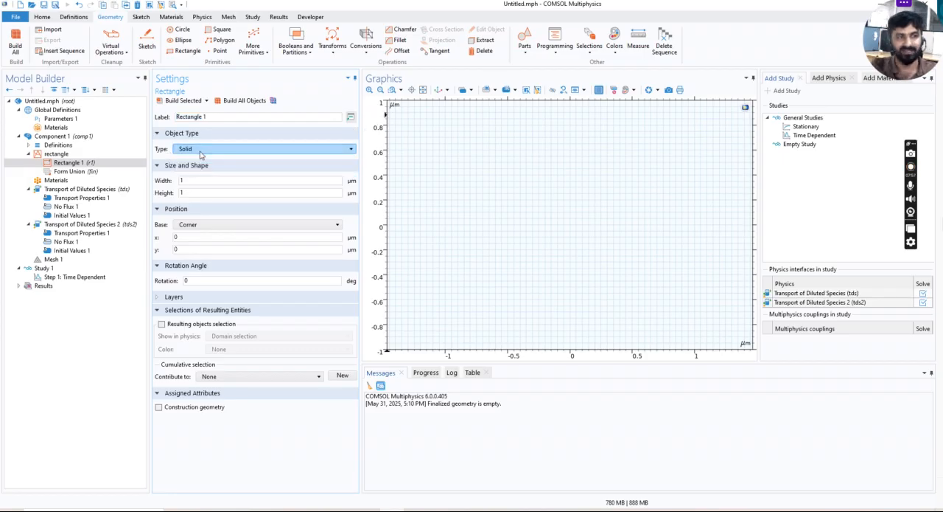
Set the rectangle's width to 100 µm and height to 50 µm, and build it
left_click_drag(193, 182, 156, 189)
type("100")
double_click(181, 193)
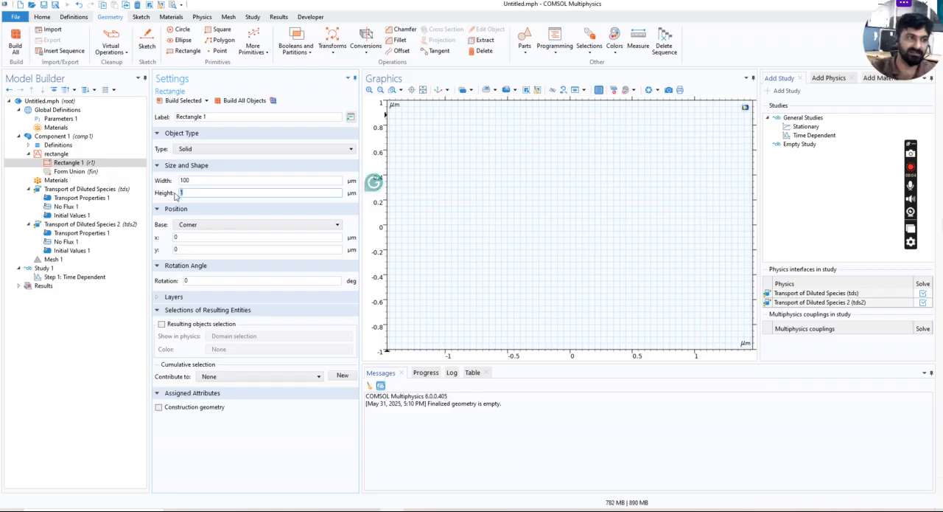
type("50")
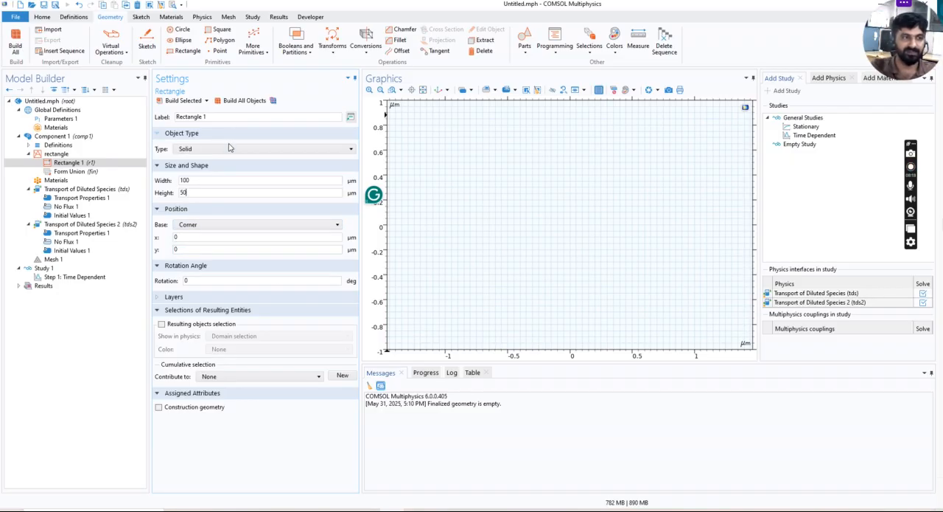
left_click(200, 100)
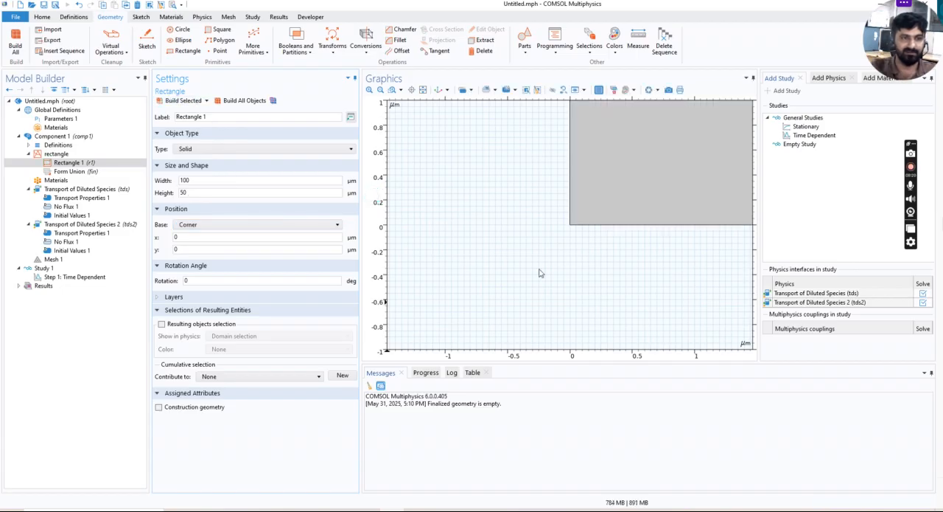
left_click(422, 90)
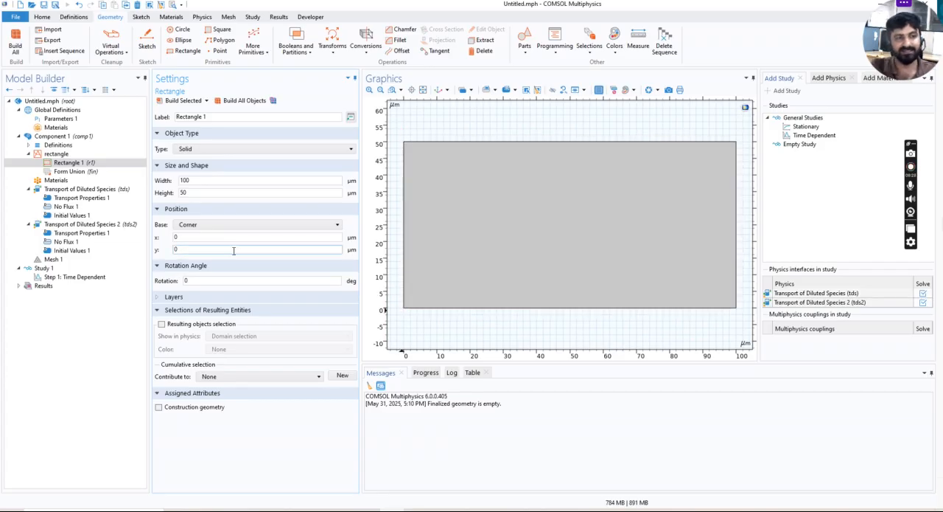
Position the rectangle's corner at x = 10 µm and y = 5 µm, rebuilding all objects
left_click(177, 237)
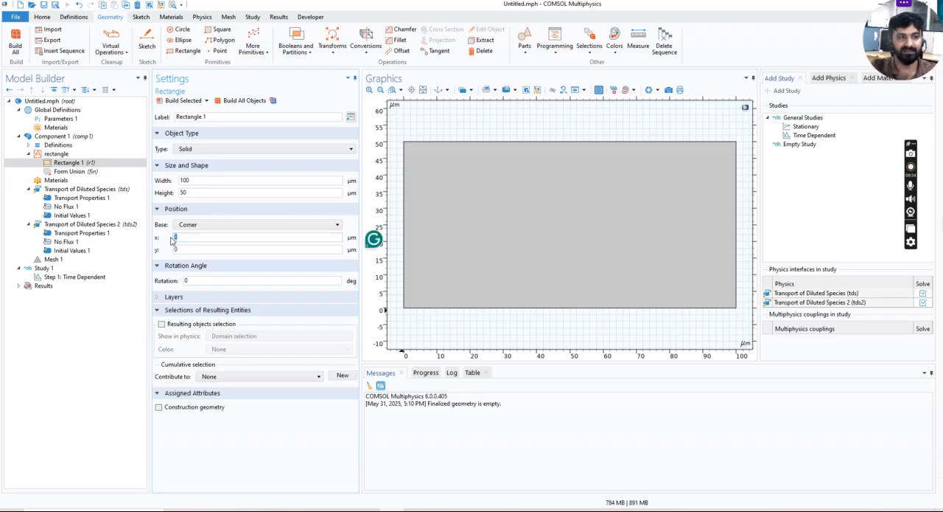
type("-1")
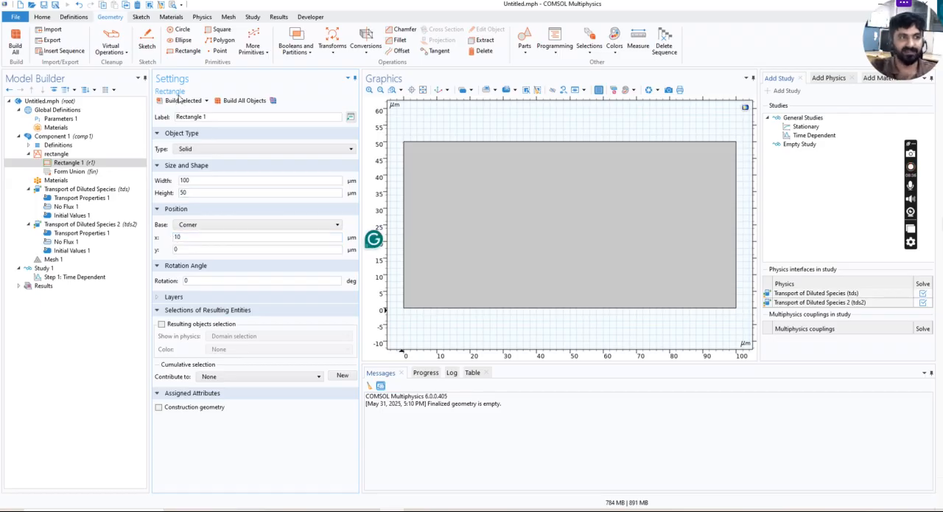
left_click(244, 100)
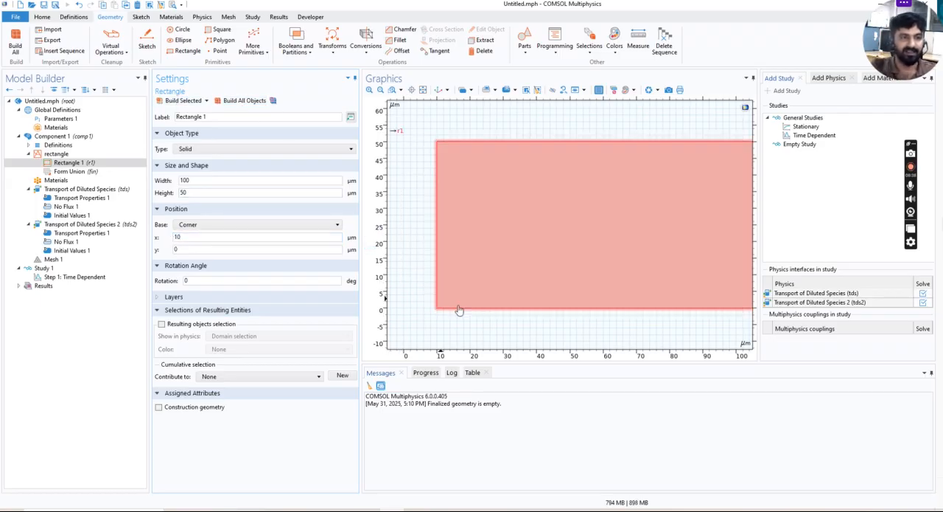
double_click(191, 251)
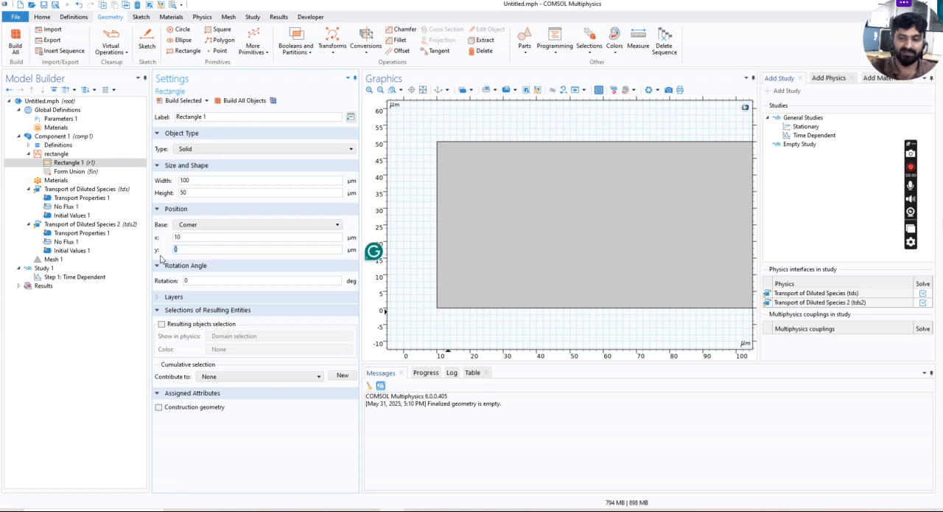
left_click(244, 100)
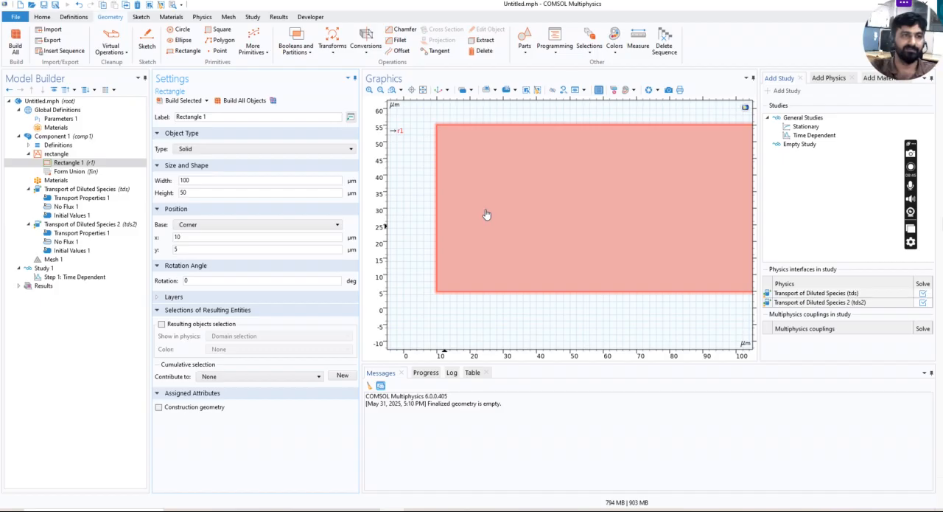
left_click(415, 91)
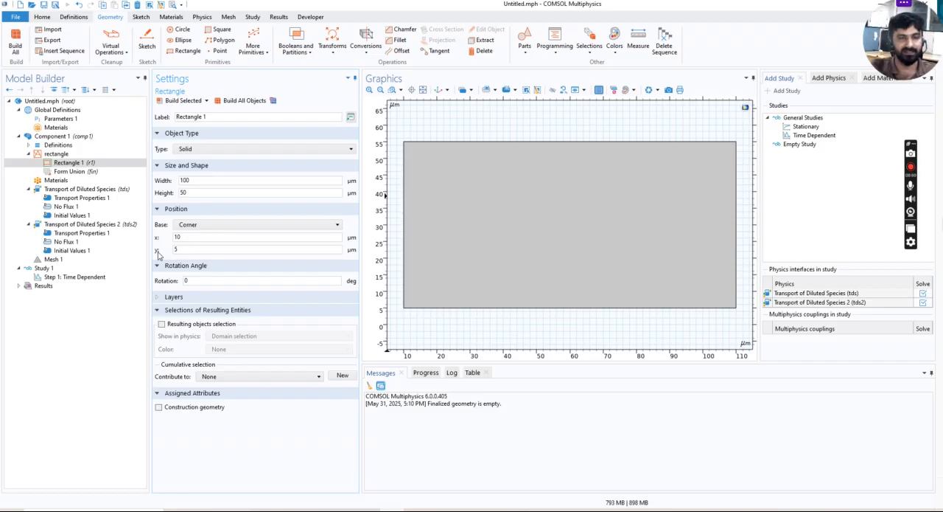
Duplicate the existing rectangle and set the copy's width to 50 µm and height to 400 µm
right_click(85, 165)
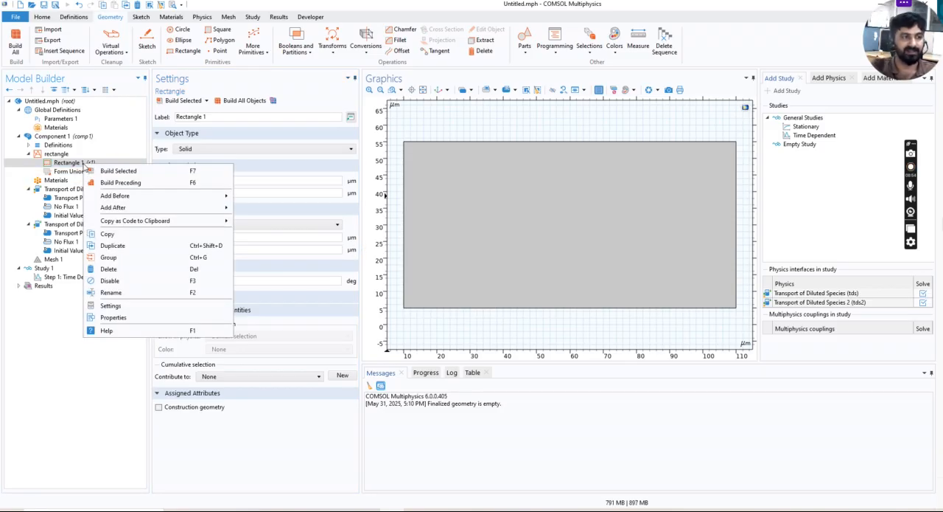
left_click(114, 245)
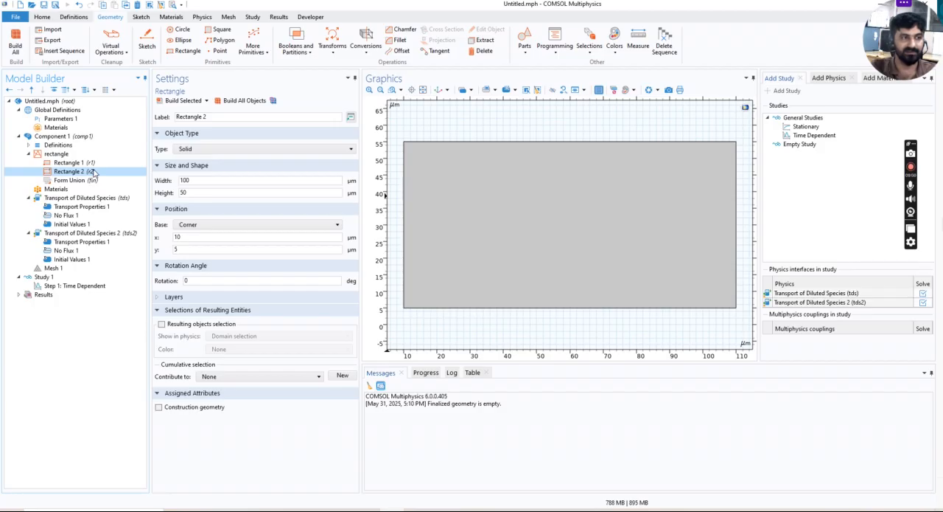
left_click_drag(195, 180, 158, 181)
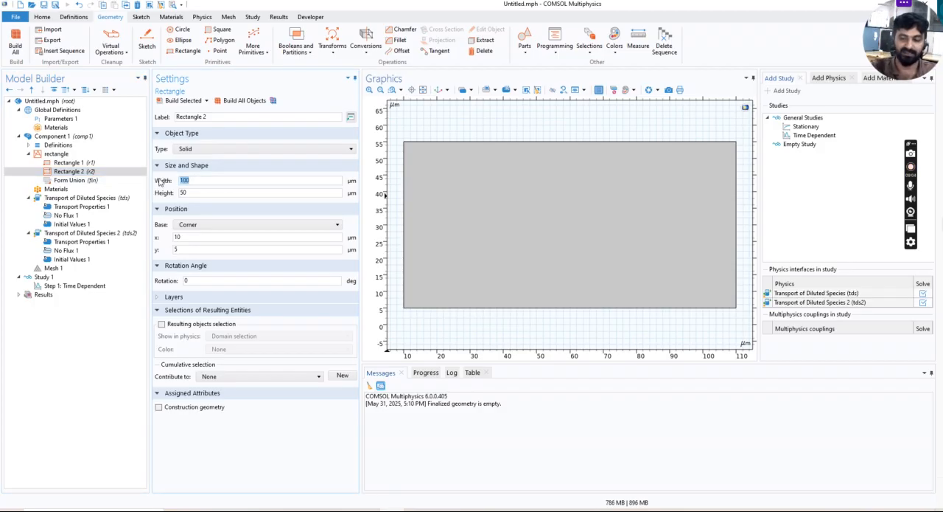
left_click_drag(197, 192, 176, 191)
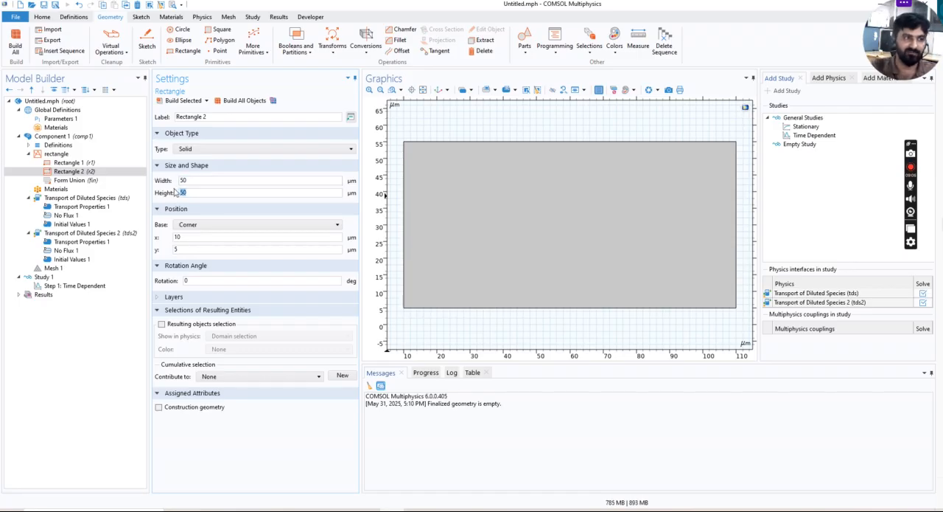
type("400")
Position the second rectangle's corner at x = 30 µm and y = 0 µm, and build all objects
left_click(183, 237)
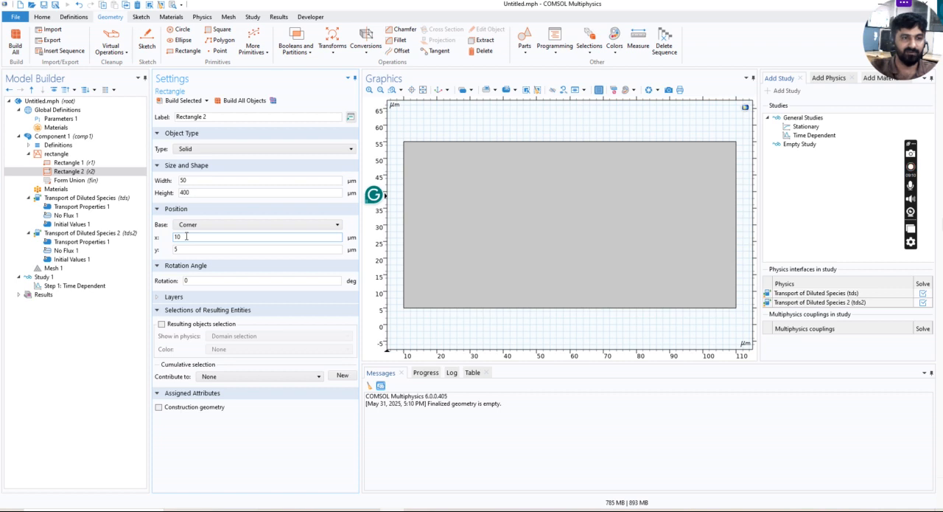
left_click_drag(187, 236, 171, 237)
type("30")
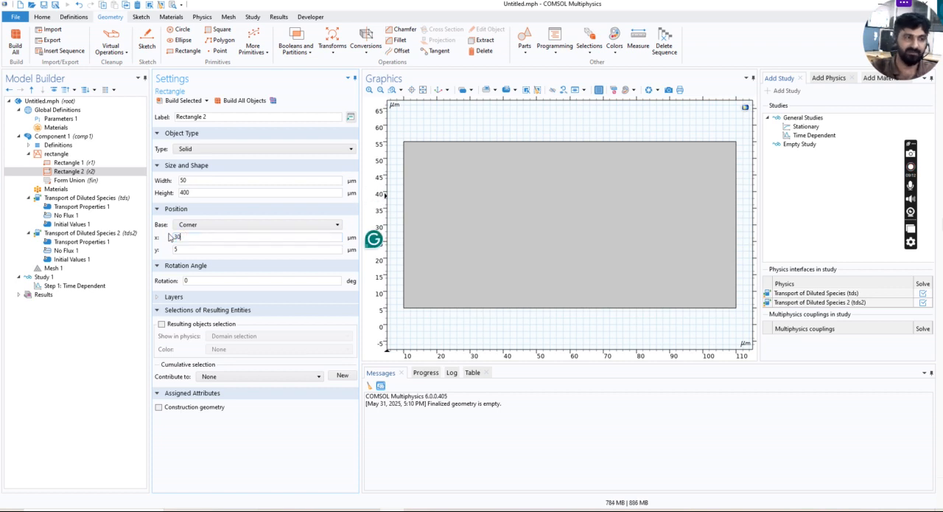
left_click(209, 251)
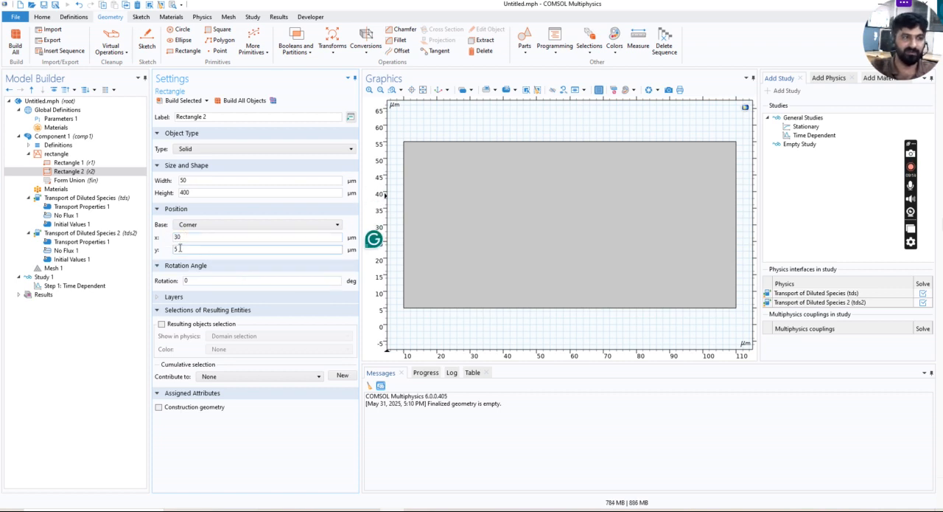
left_click_drag(178, 249, 169, 251)
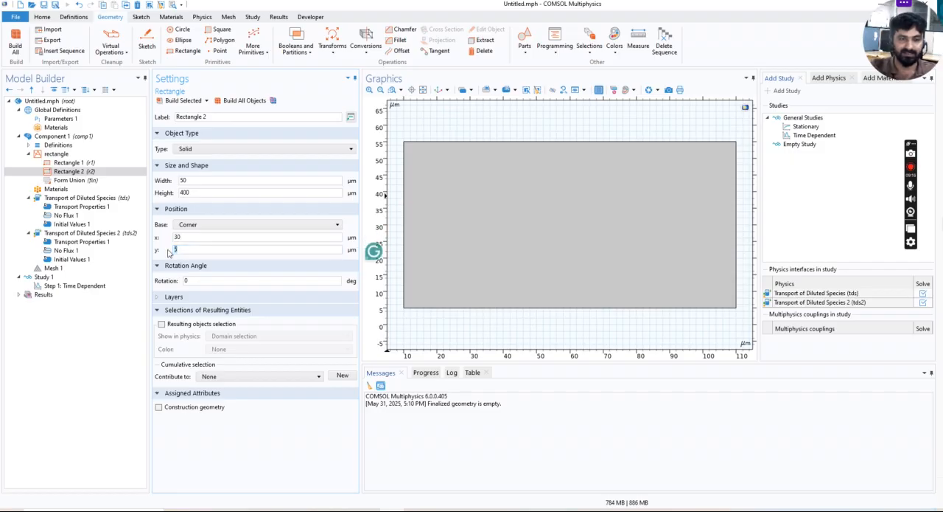
type("0")
left_click(239, 100)
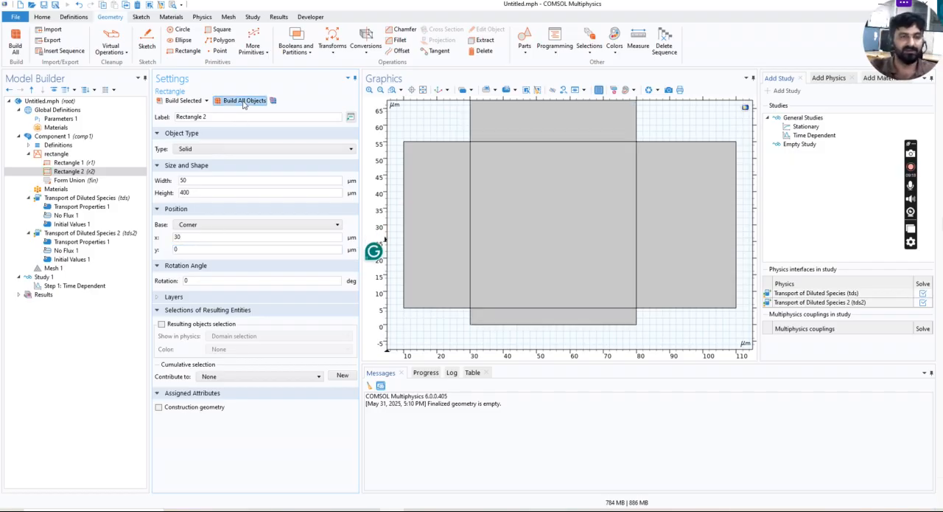
left_click(424, 90)
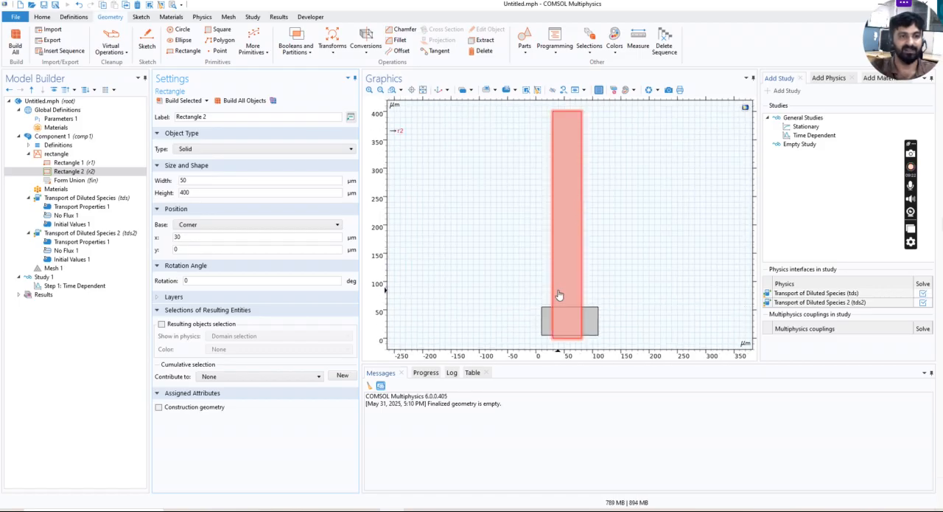
Set the second rectangle's height to 200 µm and rebuild all objects
double_click(198, 193)
type("200")
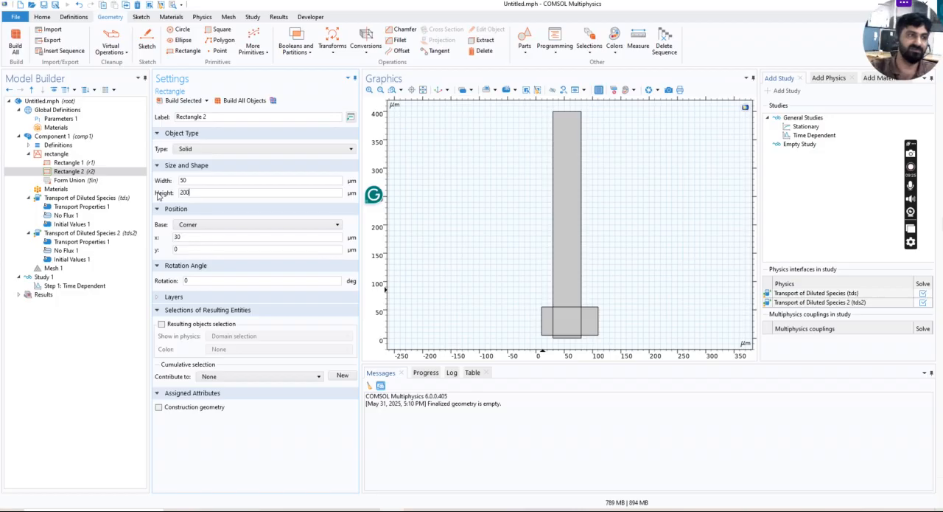
left_click(230, 104)
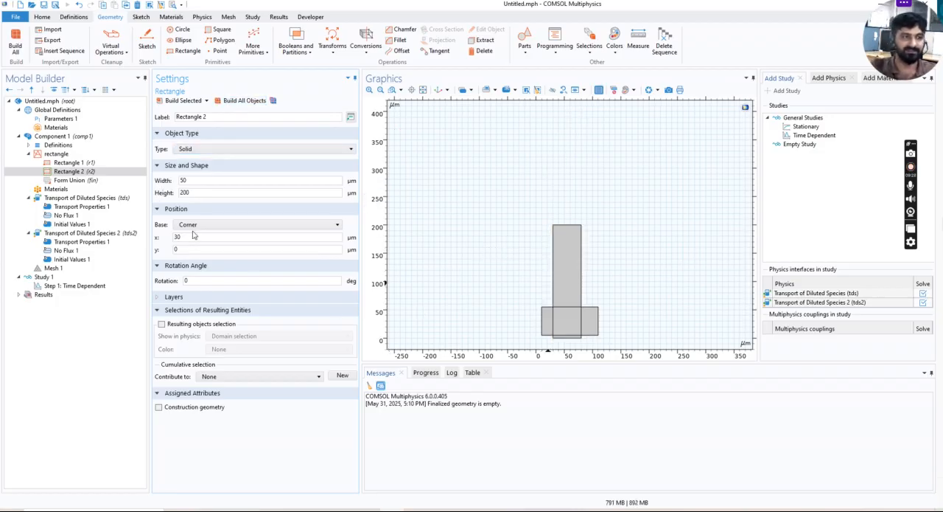
Move the second rectangle's corner to y = -20 µm and rebuild all objects
left_click_drag(185, 249, 162, 253)
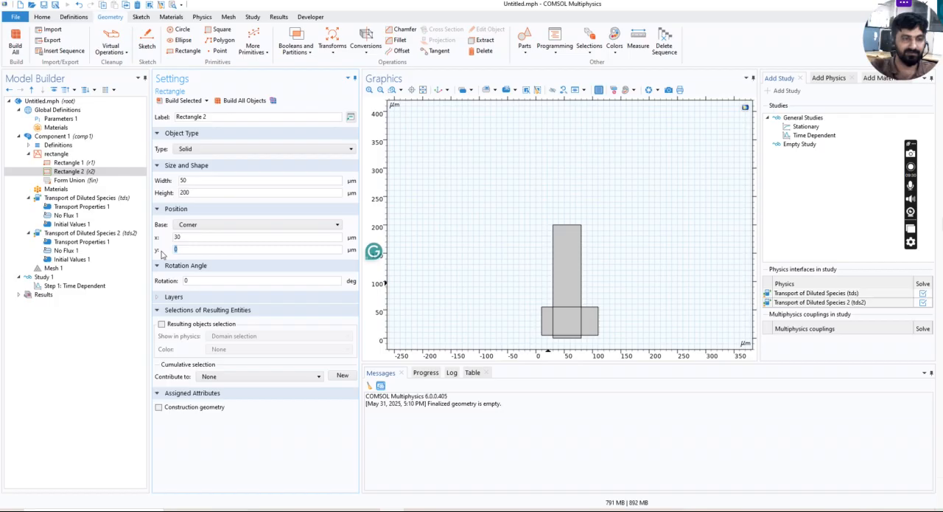
type("-20")
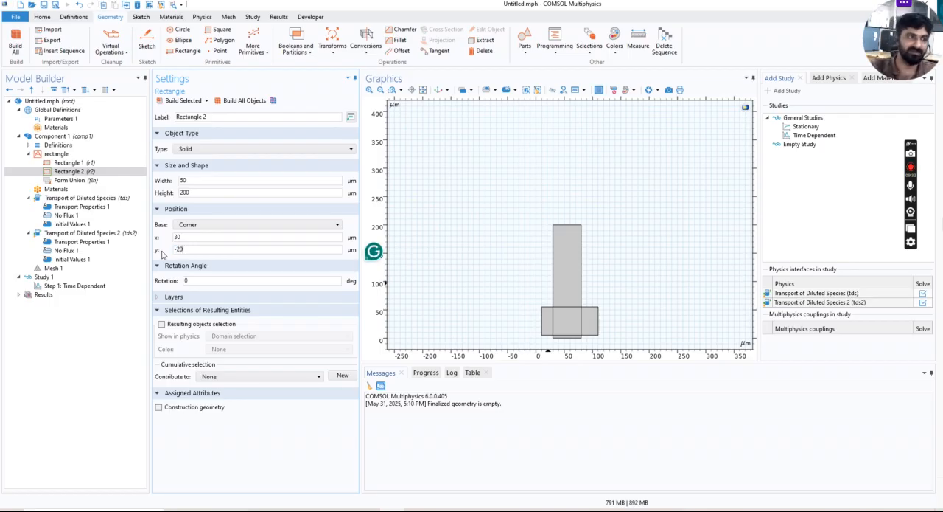
left_click(244, 100)
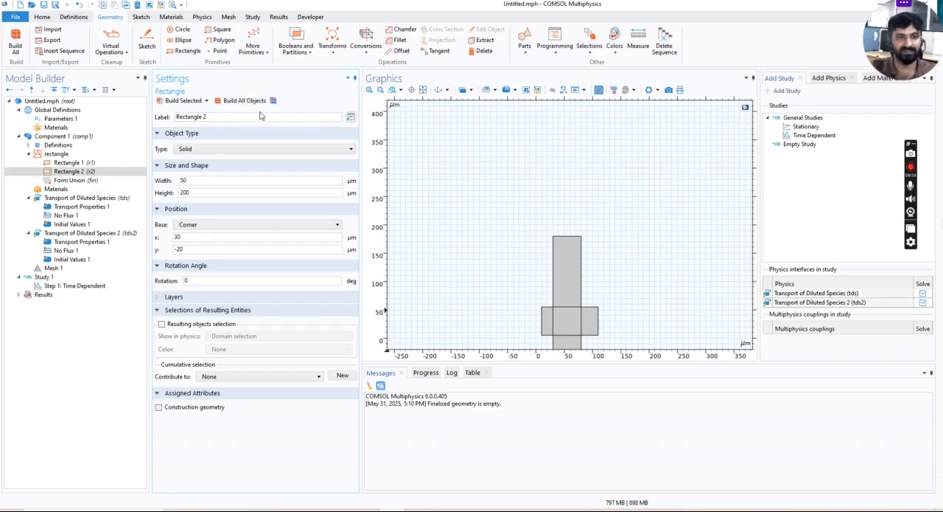
left_click(424, 89)
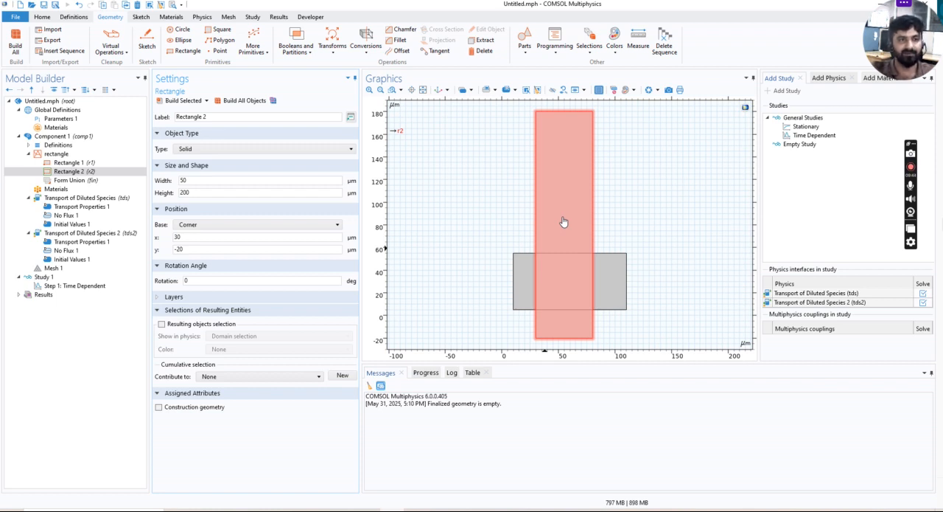
Add a circle primitive to the geometry, set its radius to 50 µm, and build all objects
left_click(184, 30)
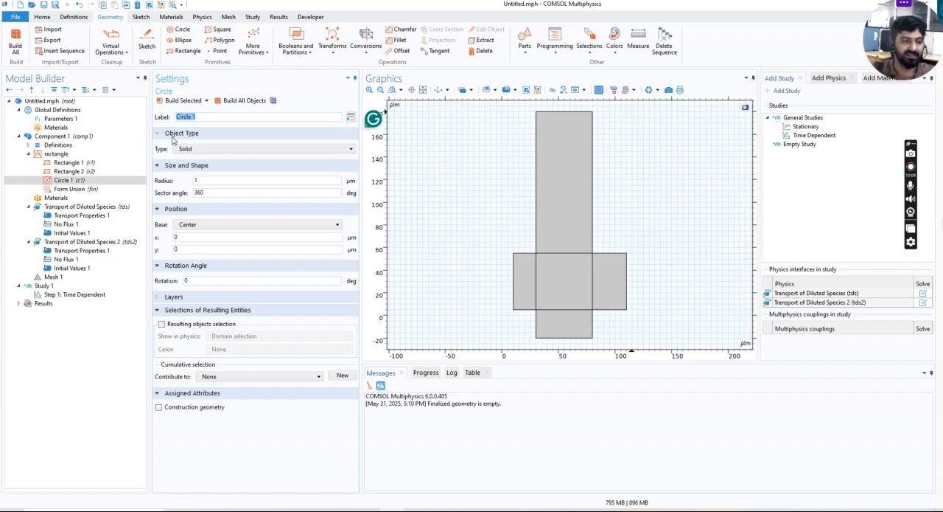
left_click(230, 102)
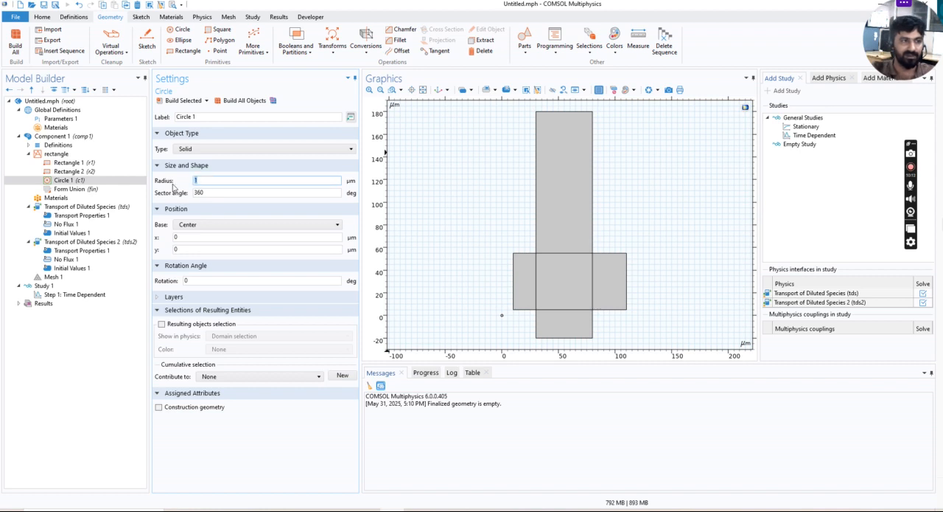
type("50")
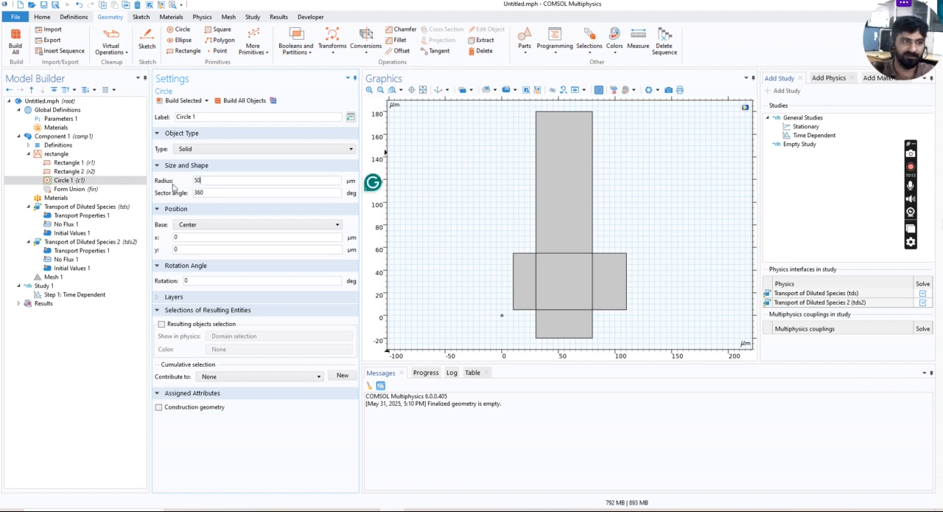
left_click(241, 101)
left_click(479, 315)
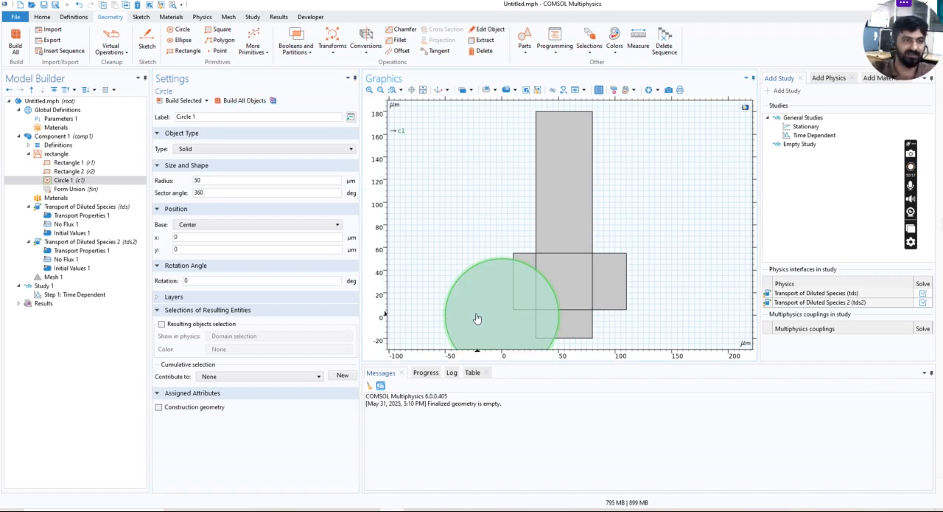
Set the circle's centre to y = 50 µm and rebuild all objects
left_click(174, 238)
left_click(174, 250)
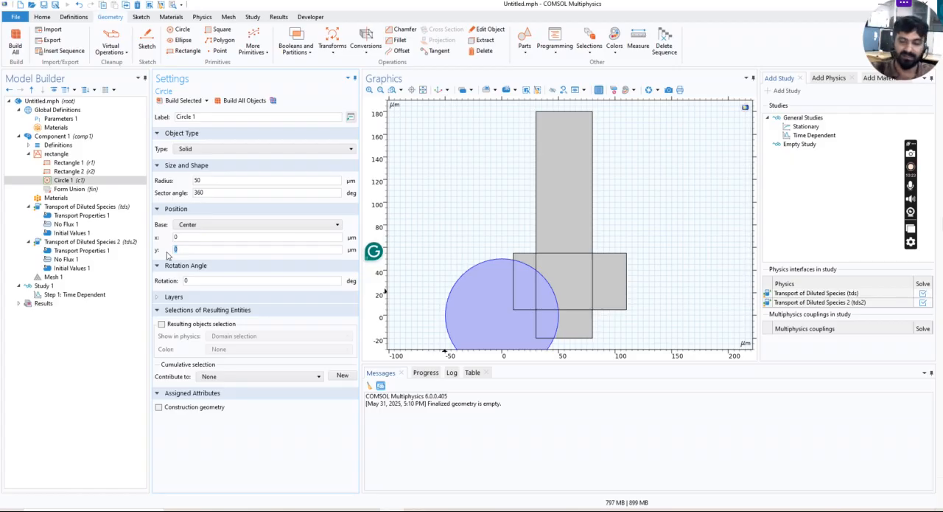
type("50")
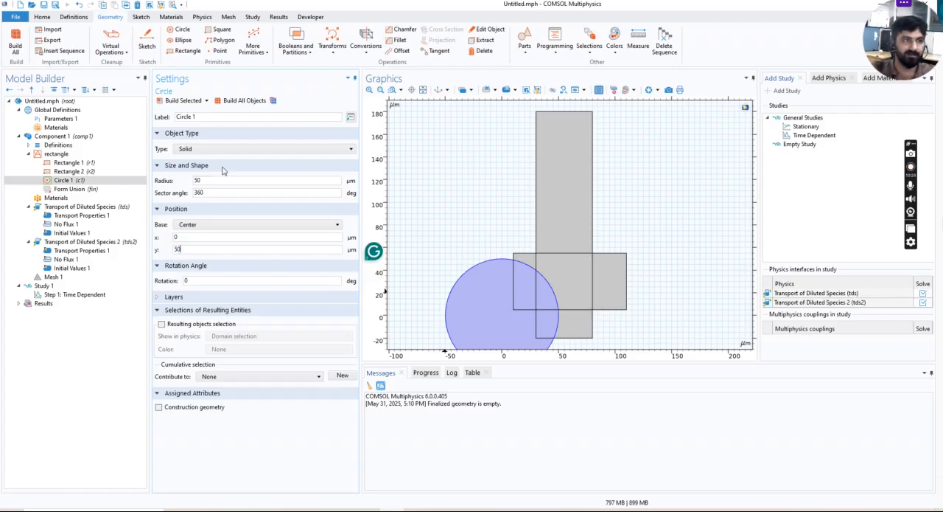
left_click(243, 101)
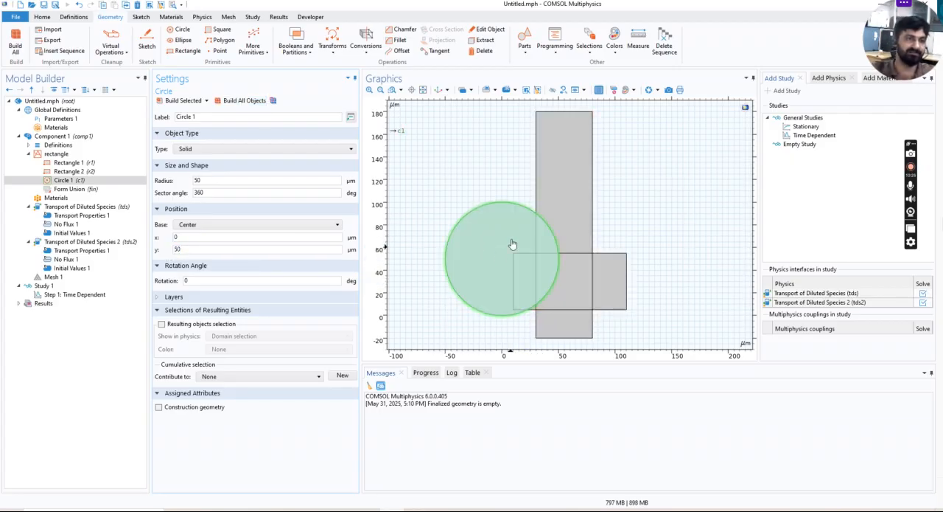
left_click(202, 191)
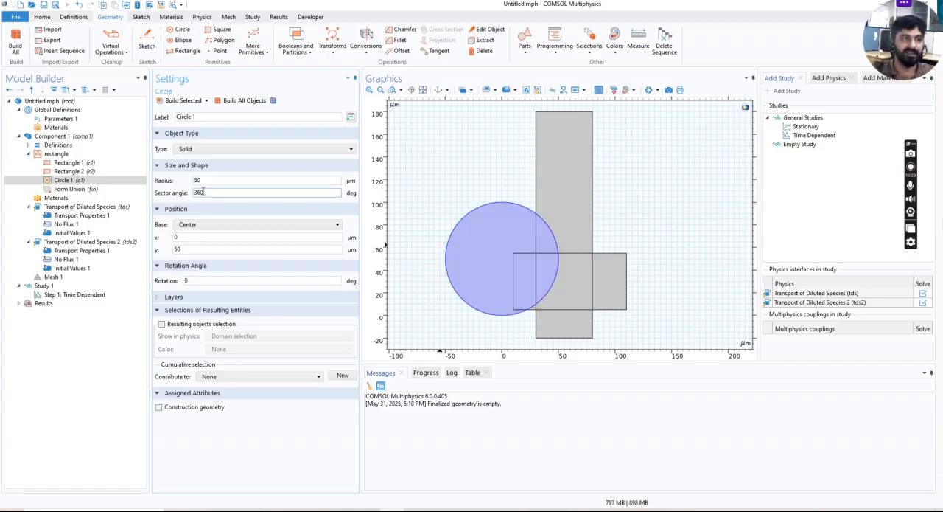
Duplicate the circle and set the copy's sector angle to 180 degrees
right_click(112, 182)
left_click(146, 272)
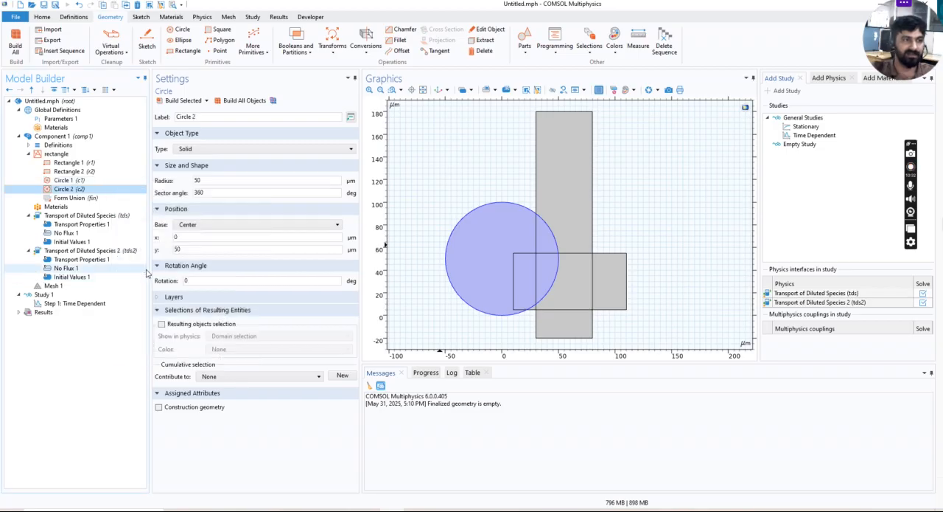
left_click_drag(233, 196, 181, 197)
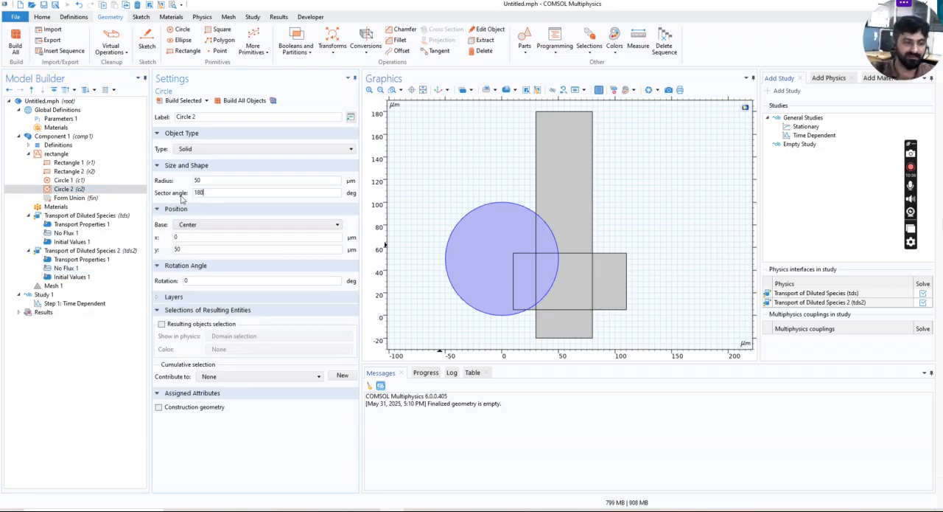
double_click(199, 180)
Try the half circle's centre at x = 30 µm and at x = 60 µm, rebuilding all objects each time
double_click(177, 237)
type("30")
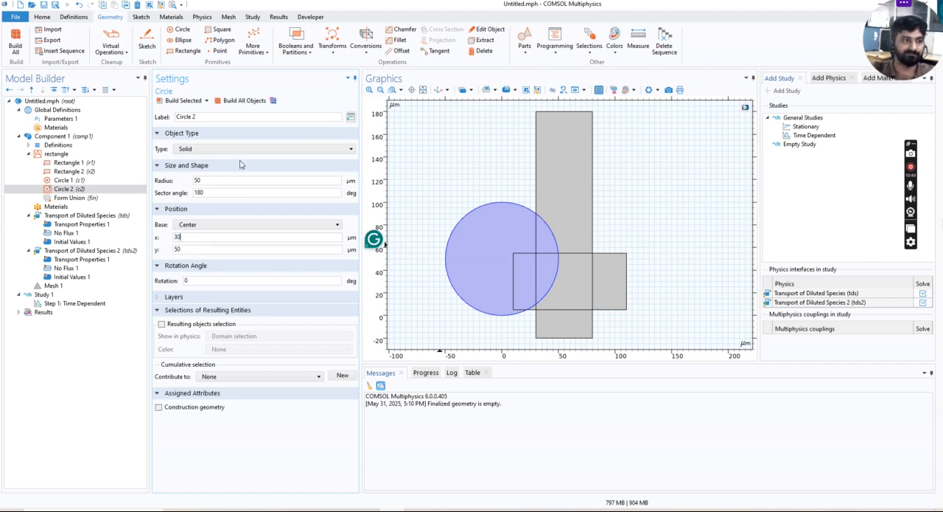
left_click(242, 100)
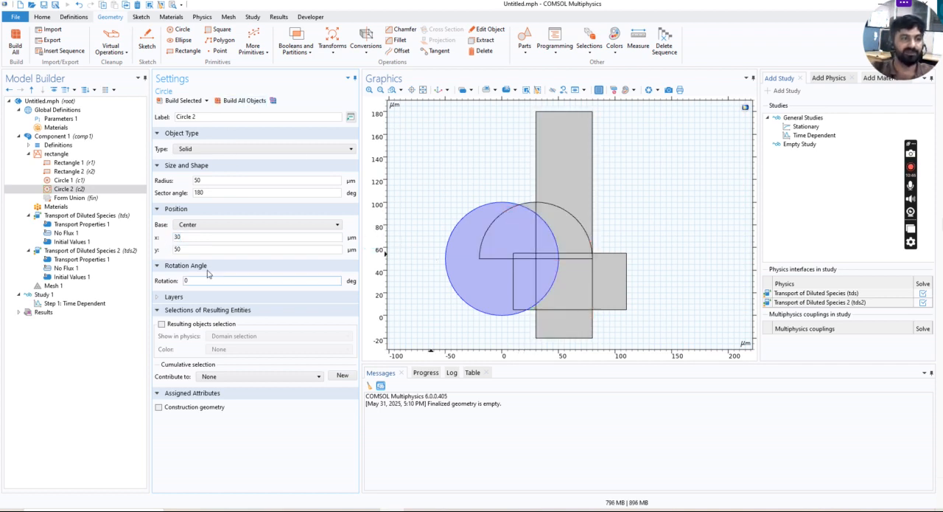
left_click_drag(185, 237, 156, 240)
type("60")
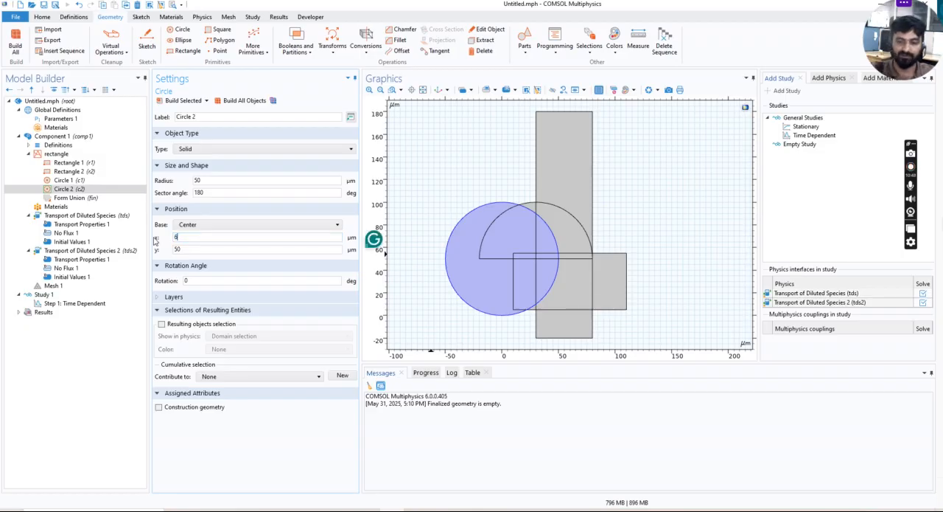
left_click(219, 105)
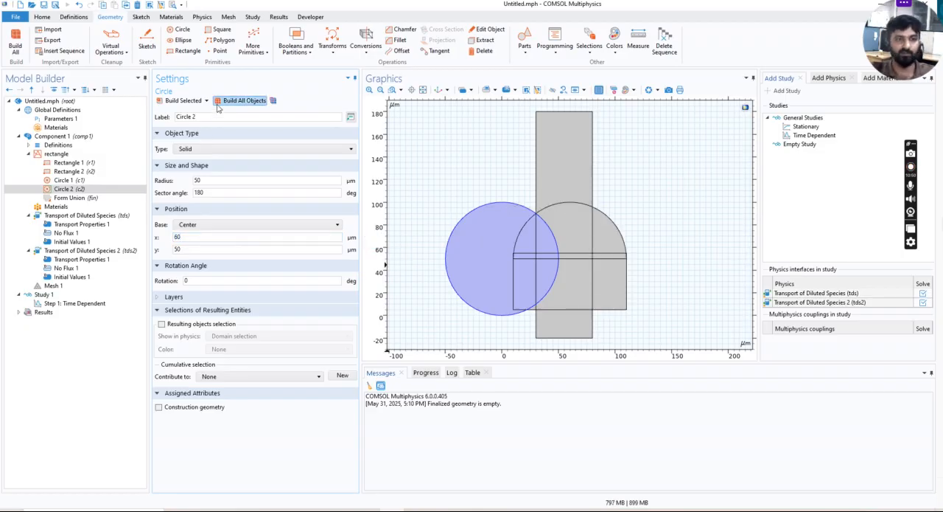
Set the half circle's centre to x = 100 µm and rebuild all objects
left_click_drag(190, 236, 154, 241)
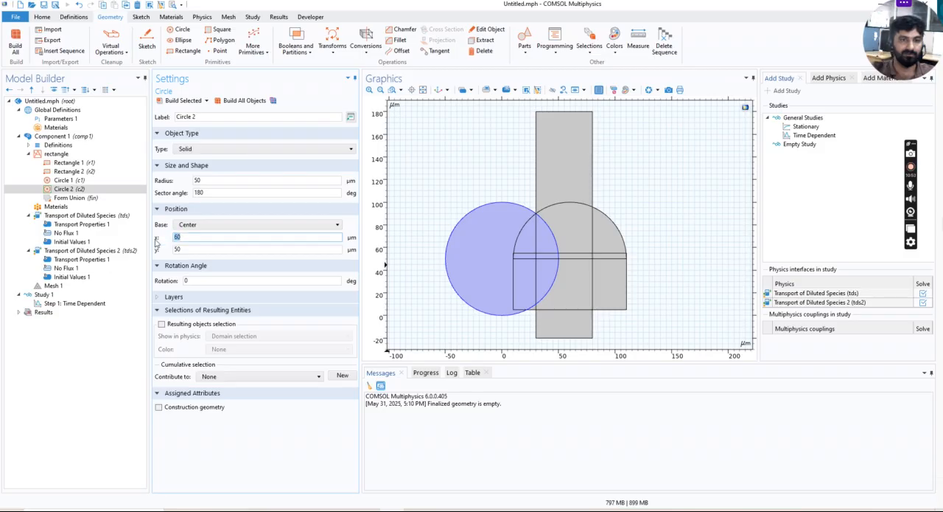
type("100")
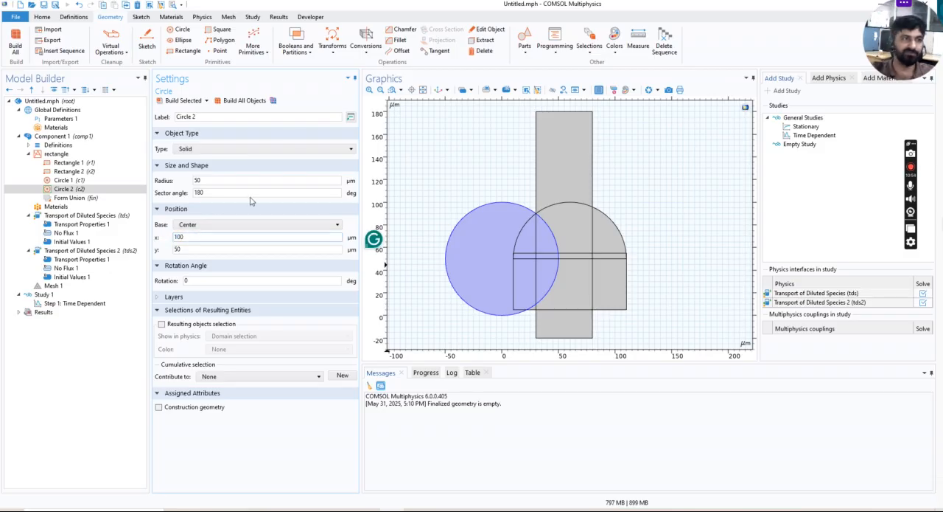
left_click(221, 100)
Select the half circle, the full circle and the tall rectangle in the geometry drawing
left_click(620, 210)
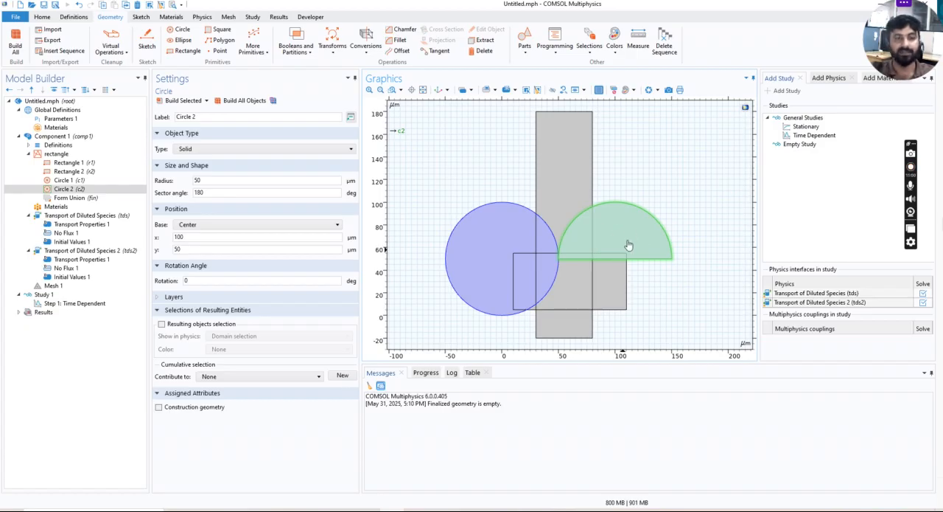
left_click(506, 241)
left_click(586, 206)
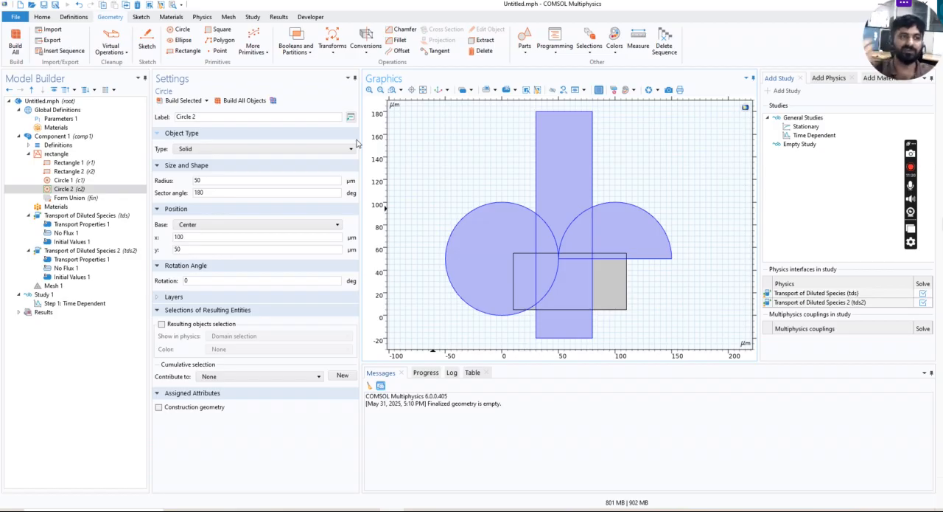
left_click(248, 51)
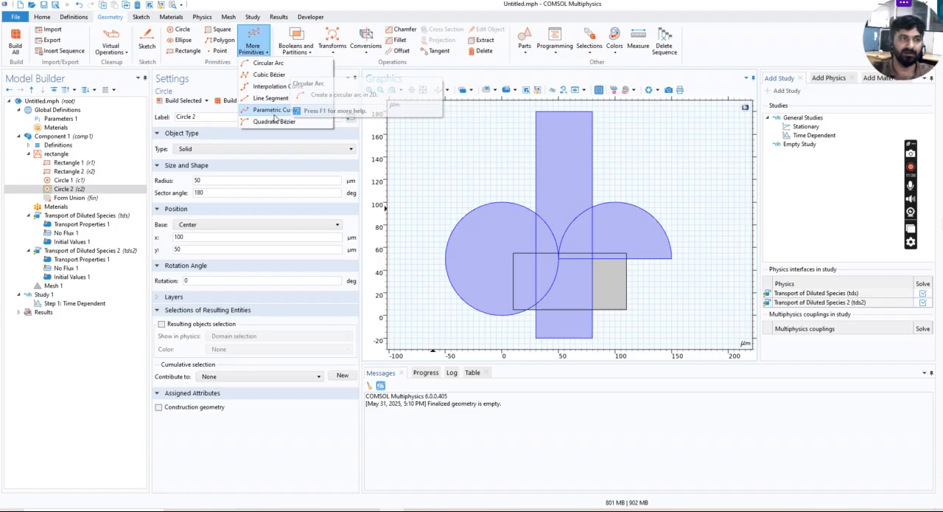
left_click(301, 49)
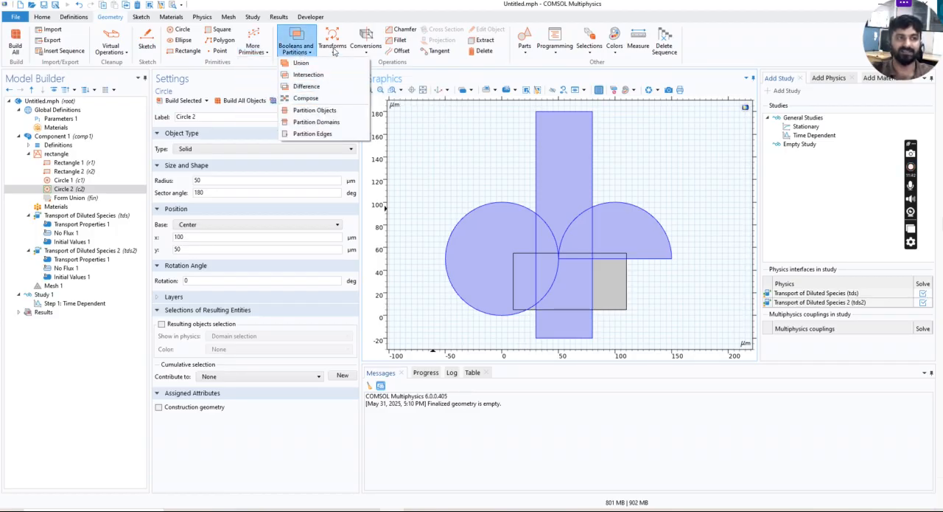
left_click(333, 48)
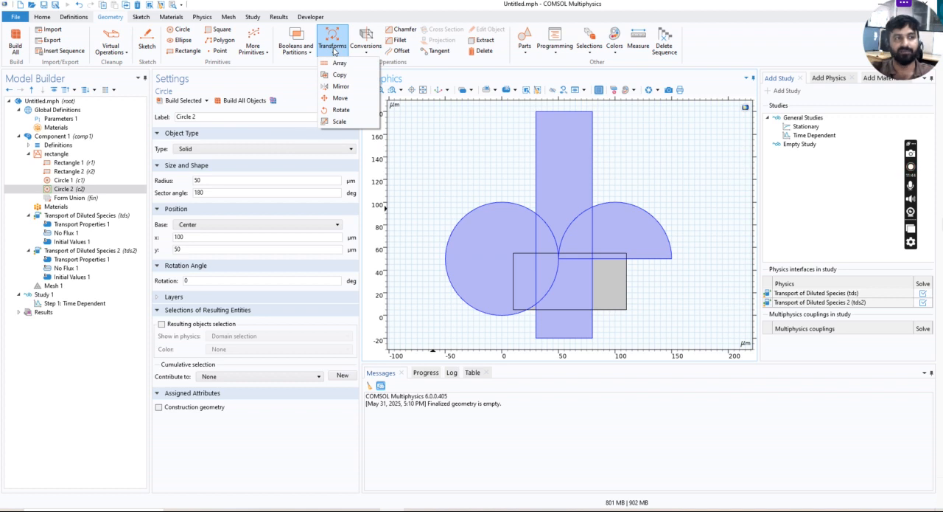